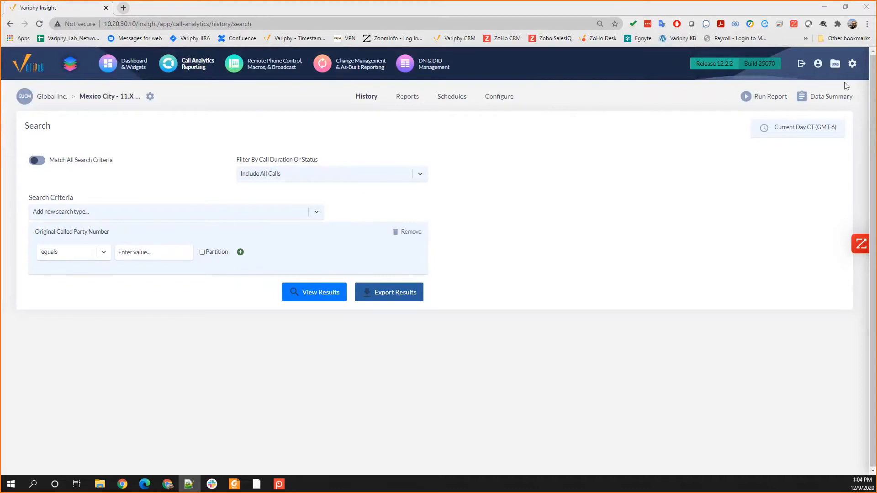
Step: Open the non-administrator user account whose description repeats its username and review its application, dashboard and Mexico City cluster privileges
left_click(852, 64)
mouse_move(852, 65)
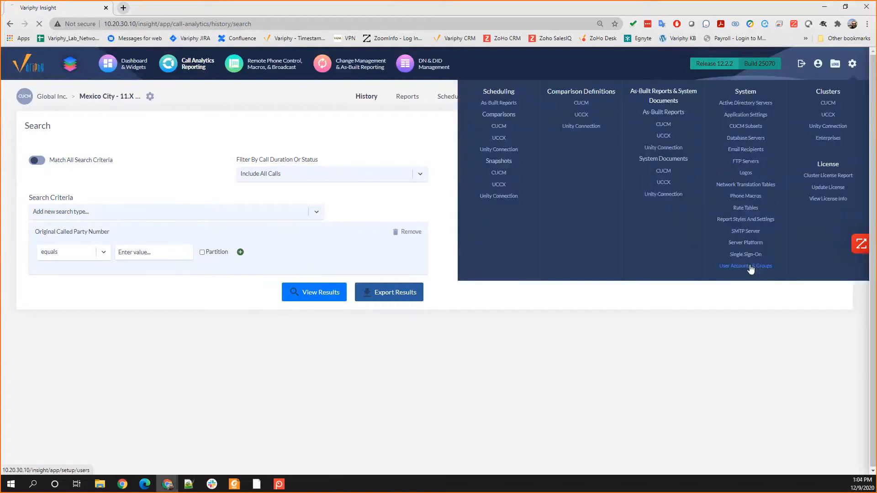
left_click(747, 265)
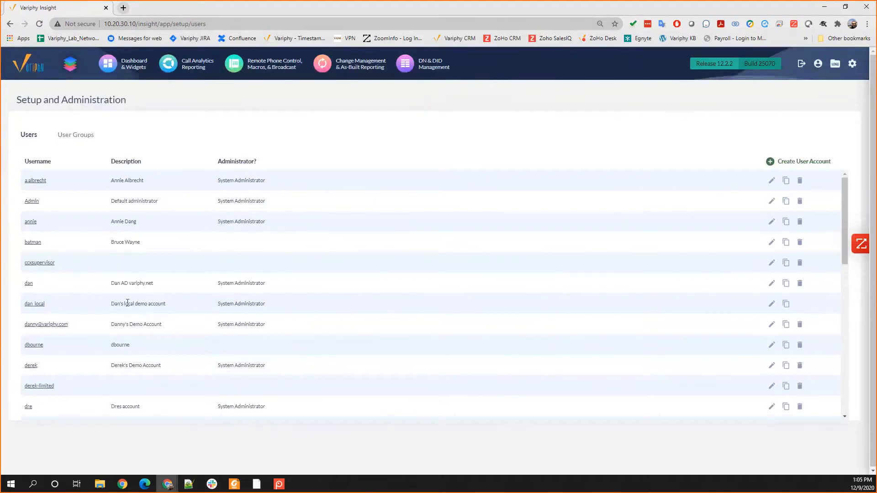
left_click(34, 346)
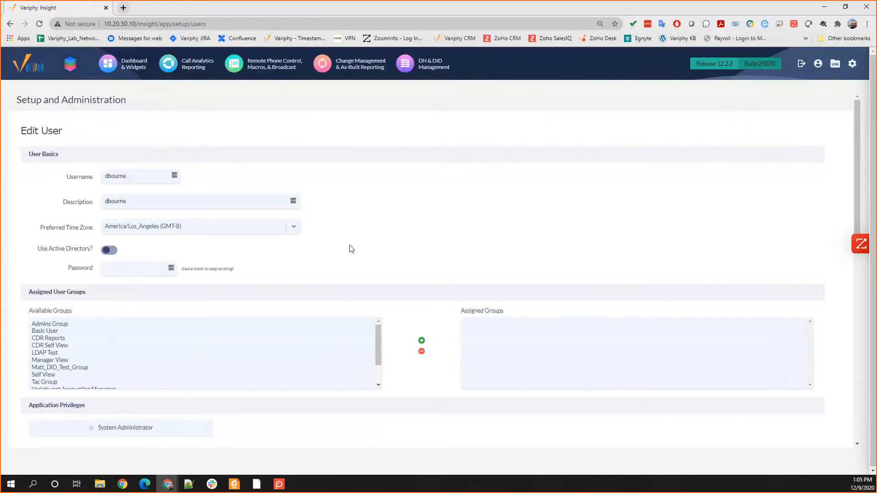
scroll(349, 248, "down", 3)
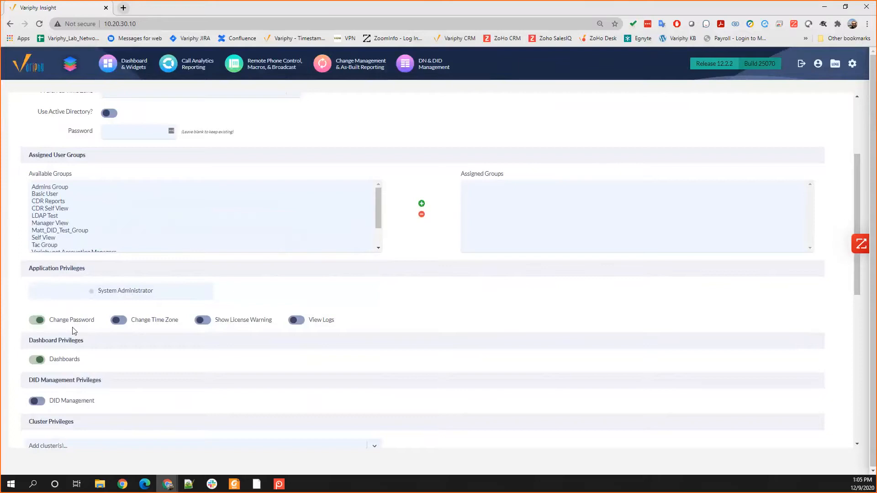
scroll(73, 331, "down", 1)
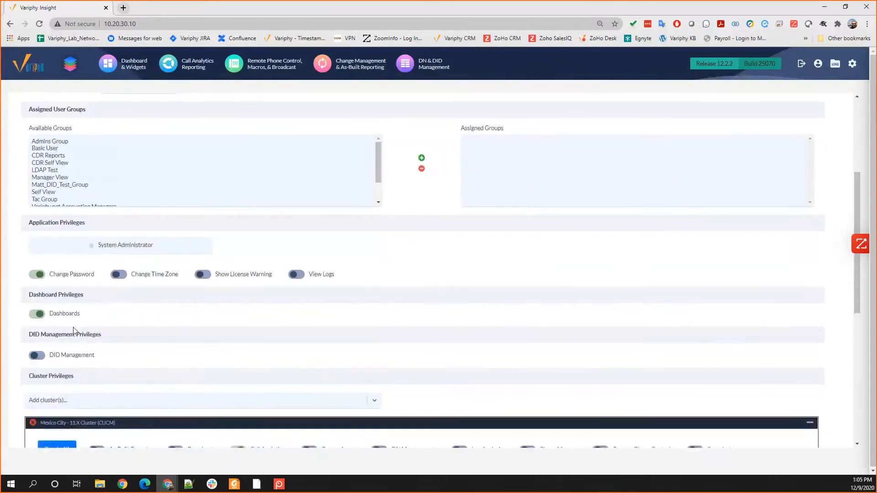
scroll(95, 318, "down", 1)
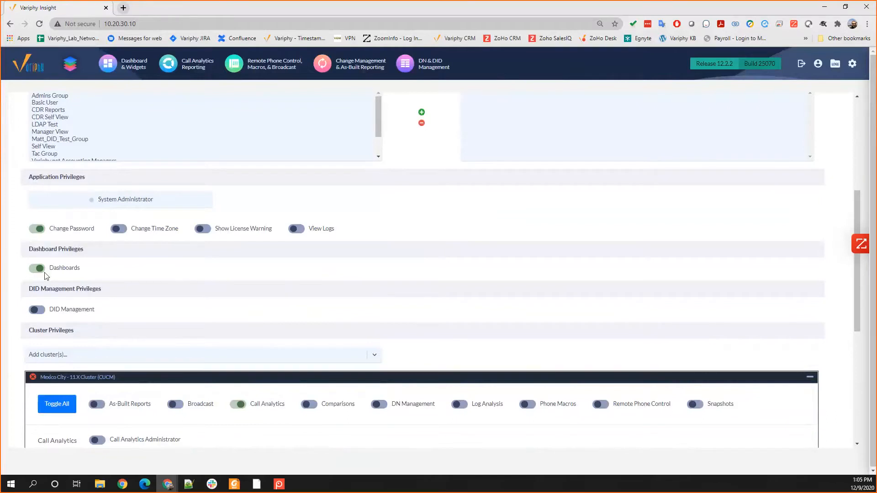
scroll(30, 288, "down", 2)
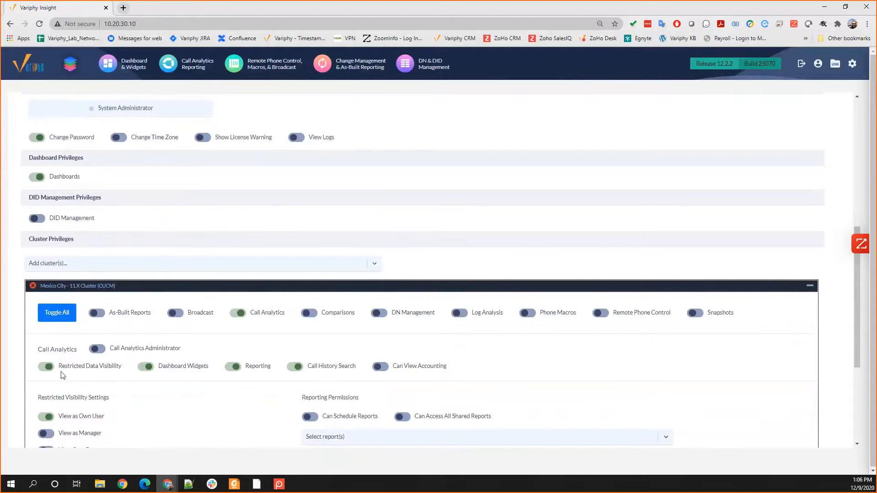
scroll(63, 375, "down", 2)
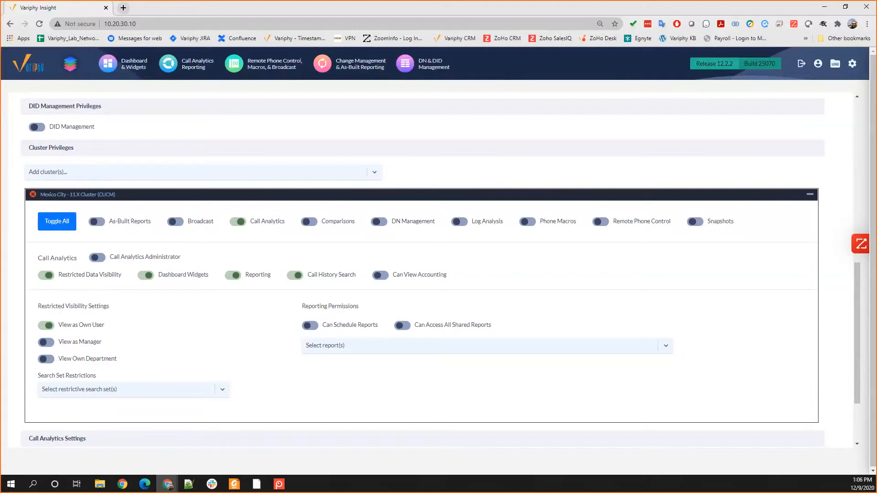
Step: Switch to the restricted user's Edge window and review the call count and Top 10 Call Details dashboard widgets
key("alt+Tab")
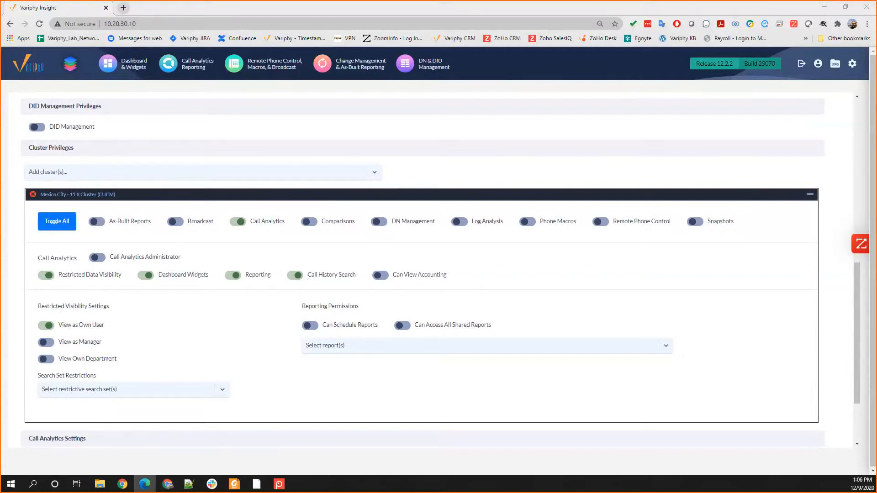
left_click_drag(638, 113, 633, 104)
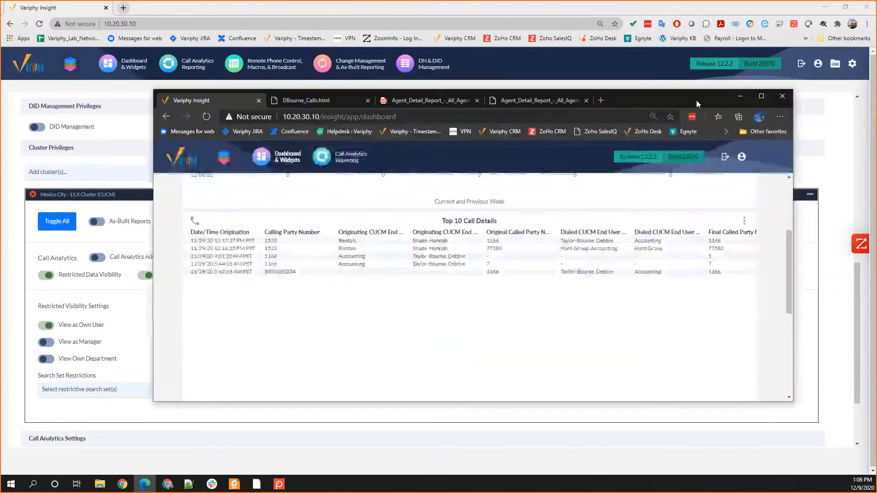
scroll(587, 297, "up", 3)
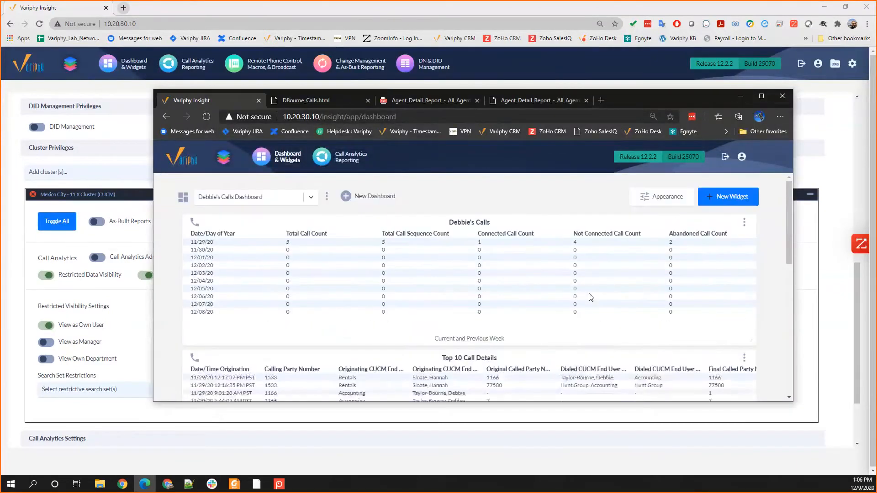
scroll(535, 240, "down", 3)
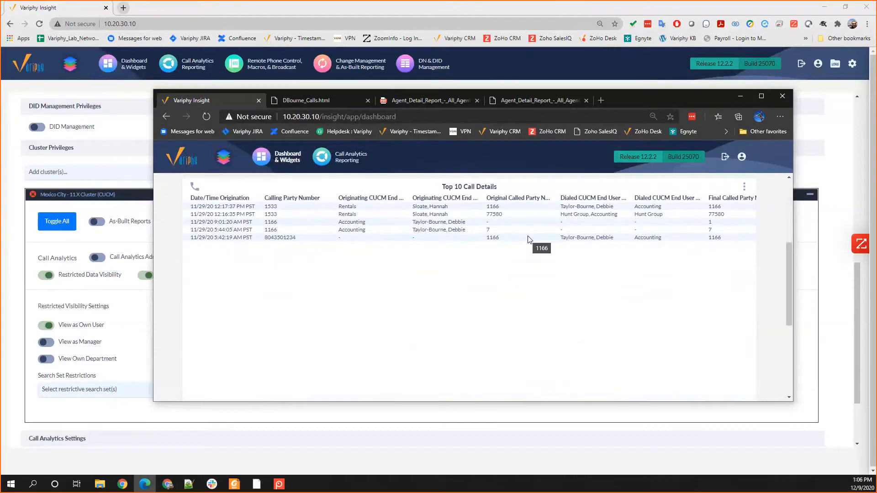
scroll(544, 240, "up", 1)
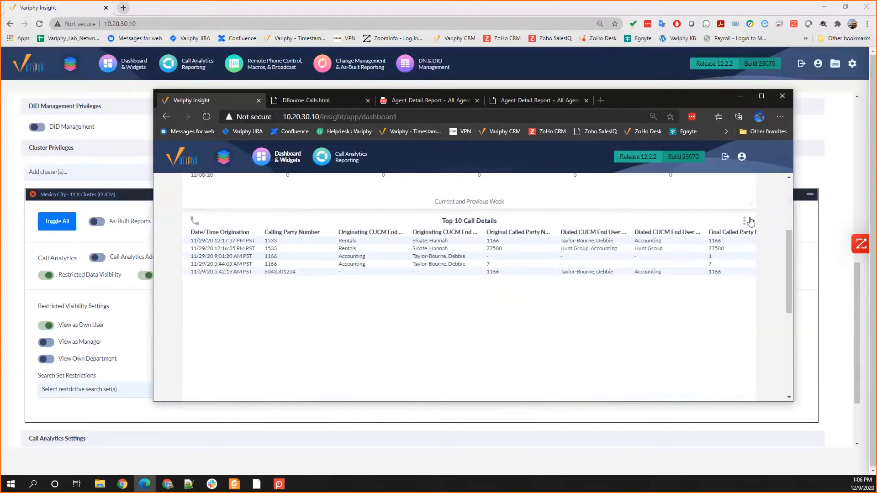
Step: Inspect the search set criteria in the Top 10 Call Details widget's configuration, then cancel without saving
left_click(749, 221)
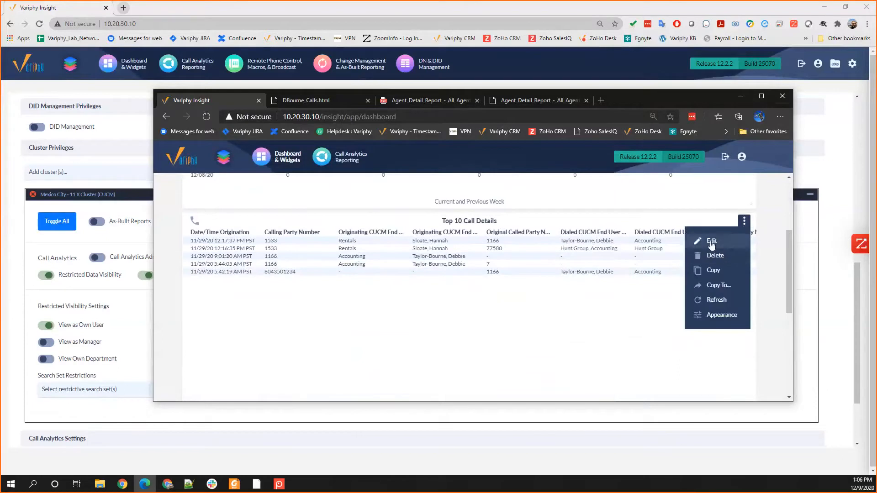
left_click(711, 243)
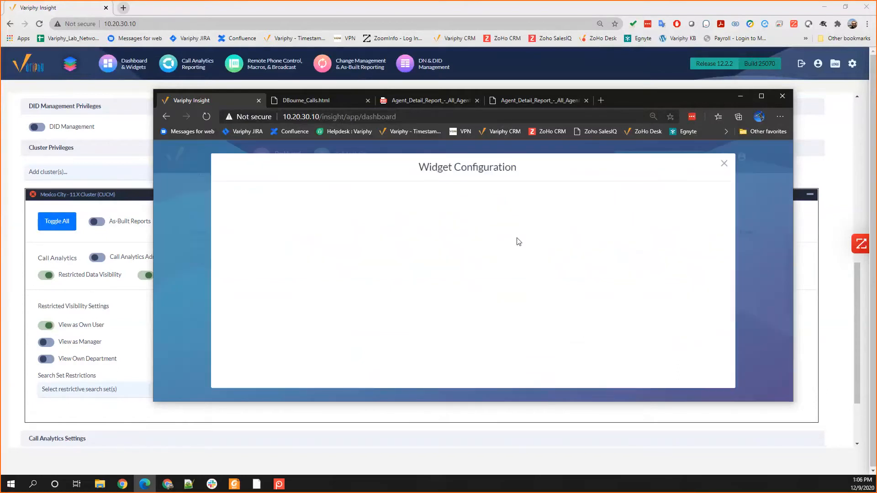
left_click(288, 254)
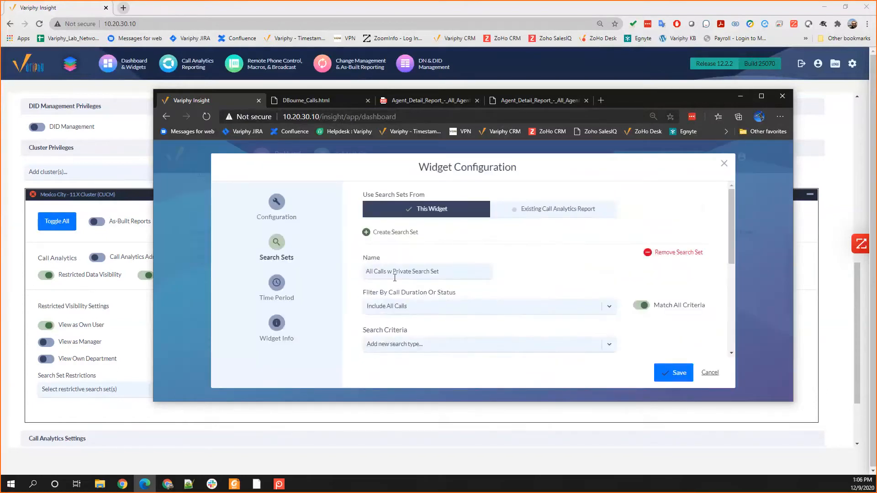
scroll(395, 277, "down", 3)
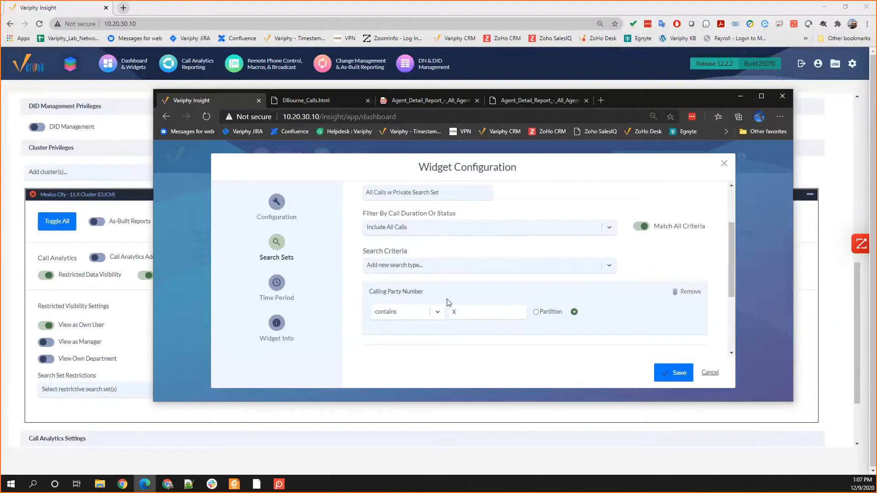
left_click(710, 372)
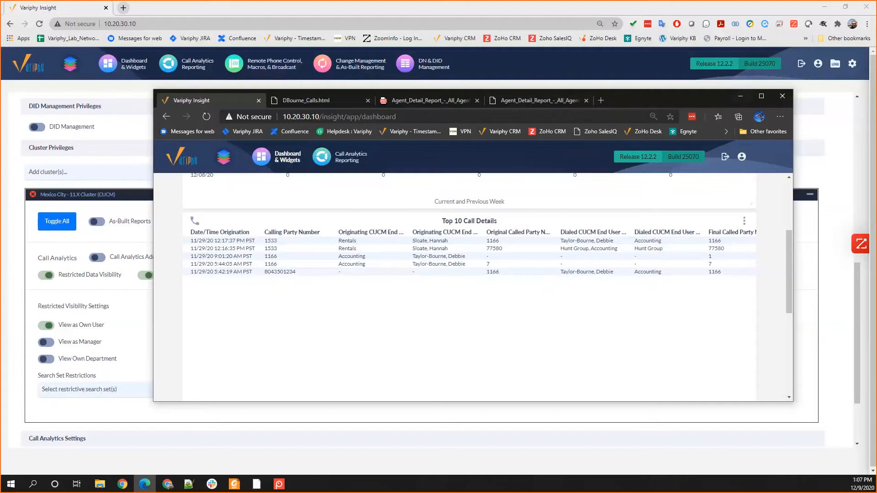
Step: Return to the administrator's Chrome window, turn off View as Own User for the Mexico City cluster, and browse the search set restrictions
key("alt+Tab")
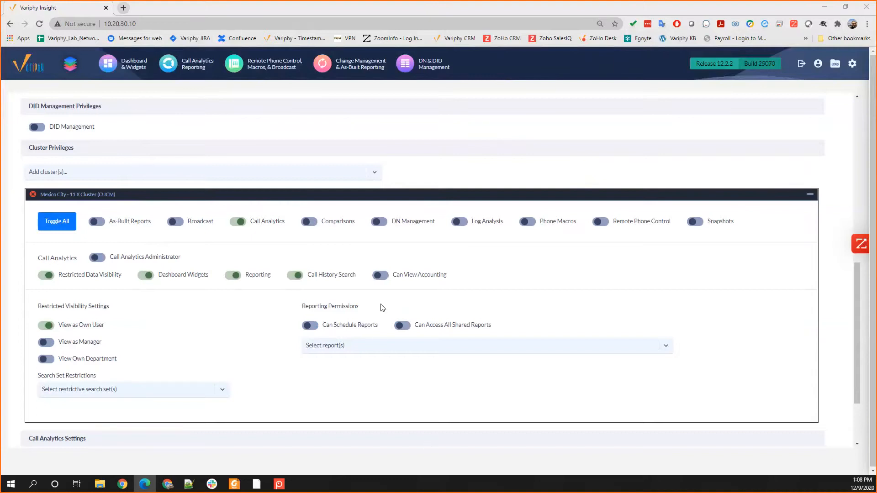
left_click(50, 328)
scroll(62, 339, "down", 3)
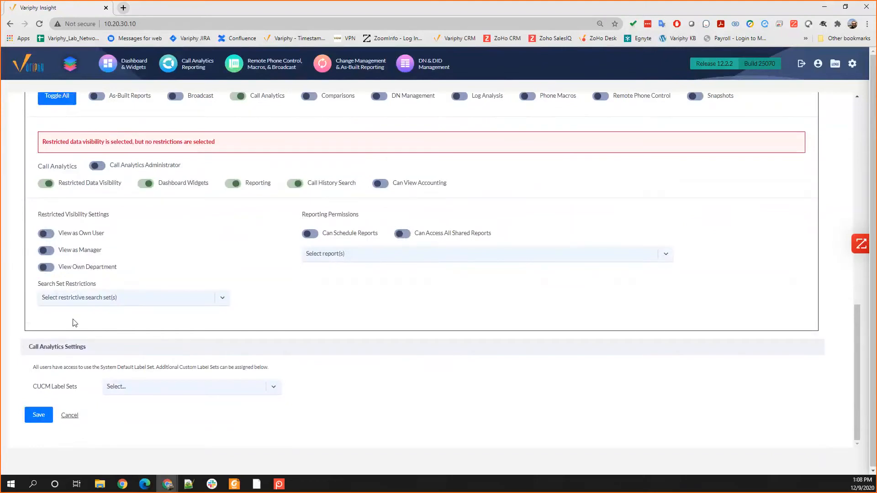
left_click(95, 300)
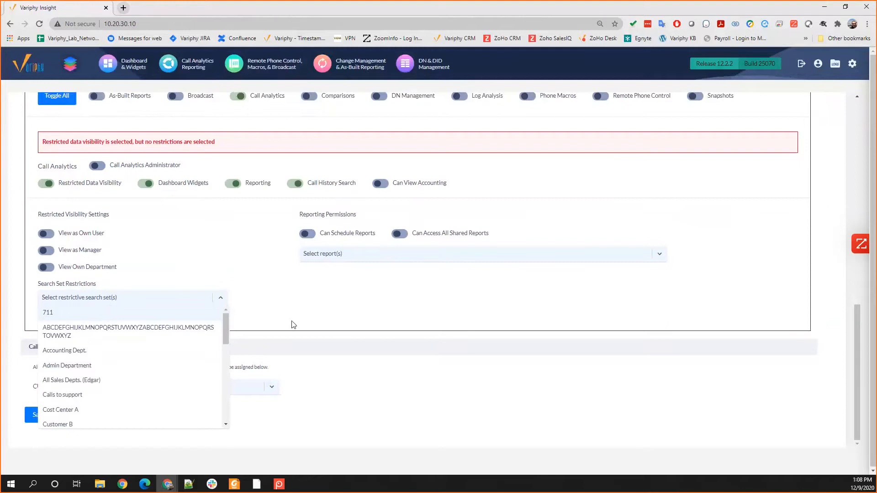
scroll(115, 344, "down", 1)
scroll(115, 347, "down", 3)
scroll(113, 352, "up", 5)
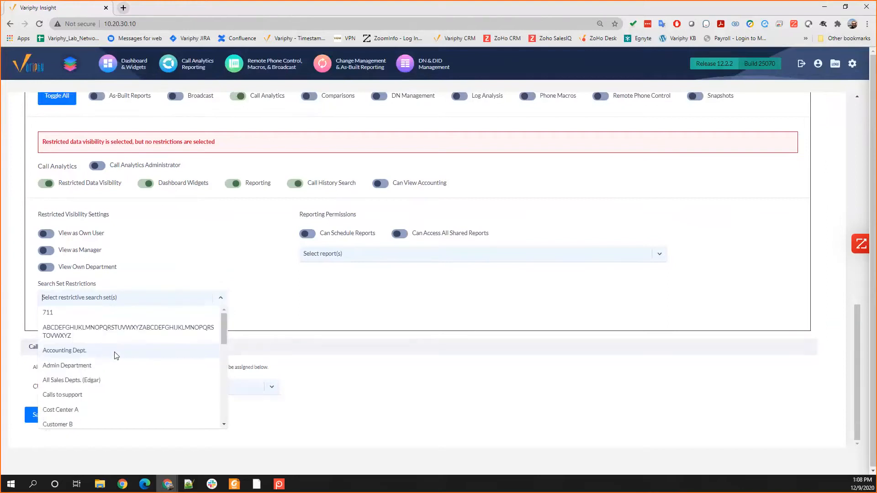
left_click(354, 361)
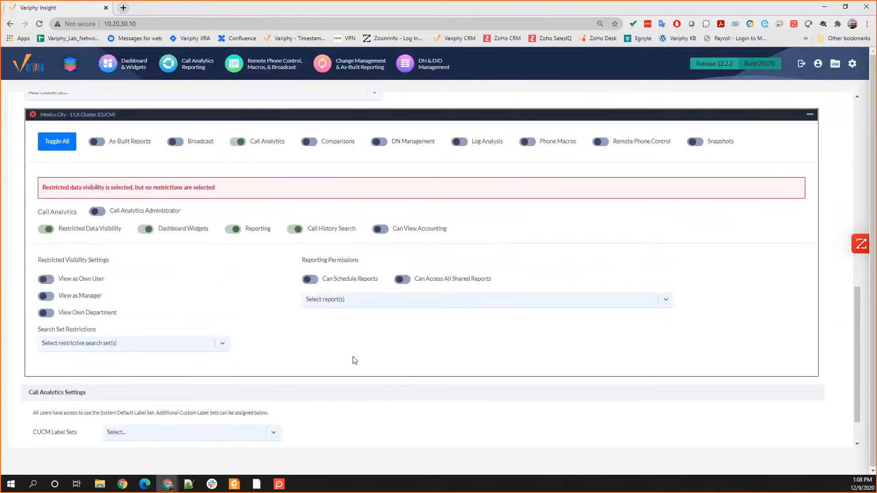
Step: Inspect the Accounting Dept. public search set in the Call Analytics configuration and close it without saving
left_click(191, 65)
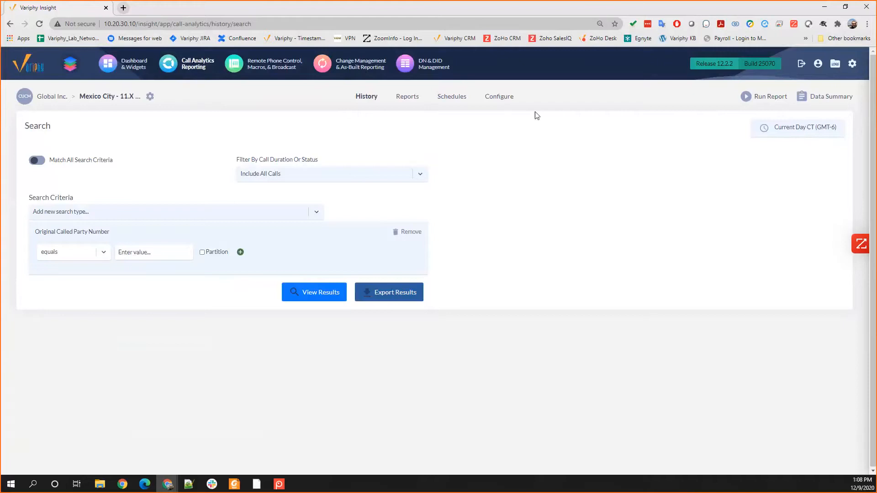
left_click(496, 96)
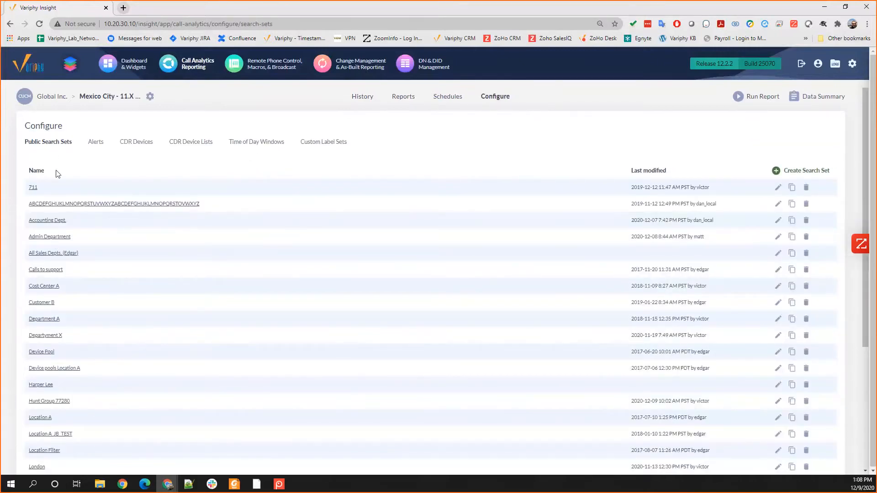
left_click(57, 222)
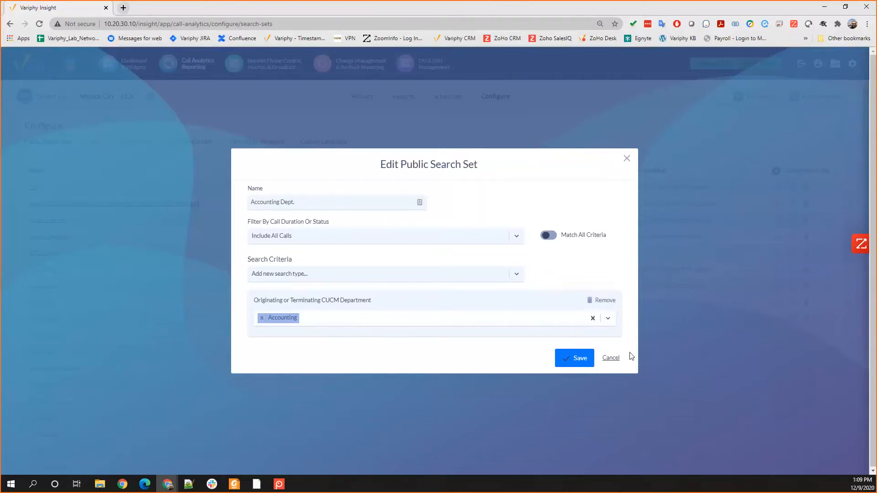
left_click(611, 358)
Step: Reopen the restricted, non-administrator user account for editing from User Accounts & Groups
left_click(853, 63)
left_click(740, 267)
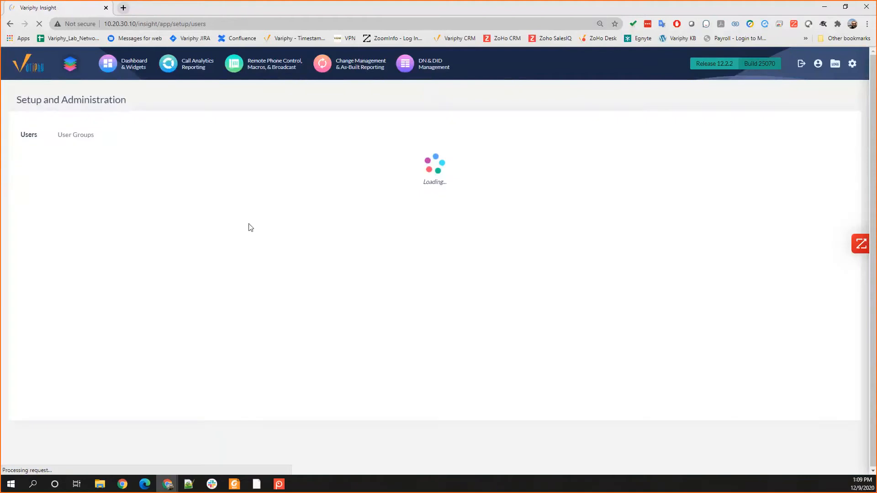
left_click(35, 345)
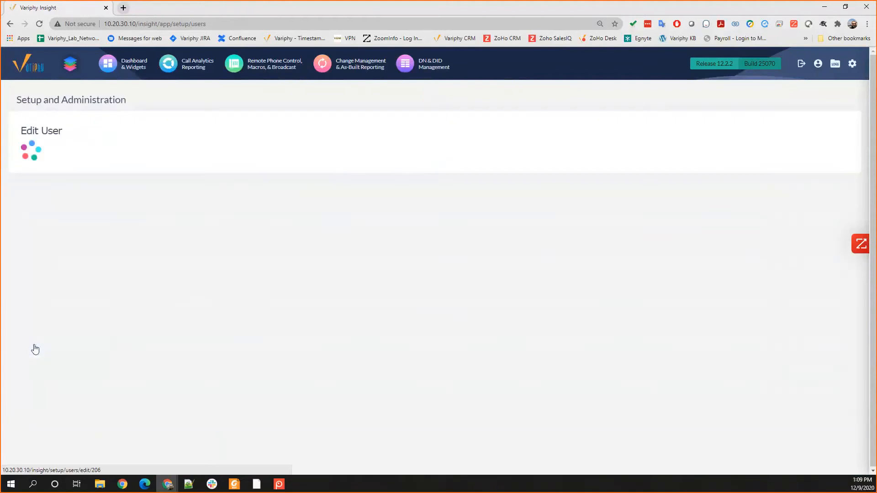
Step: Replace the Mexico City cluster's View as Own User restriction with the Accounting Dept. search set and save the user account
scroll(324, 329, "down", 2)
scroll(548, 225, "down", 8)
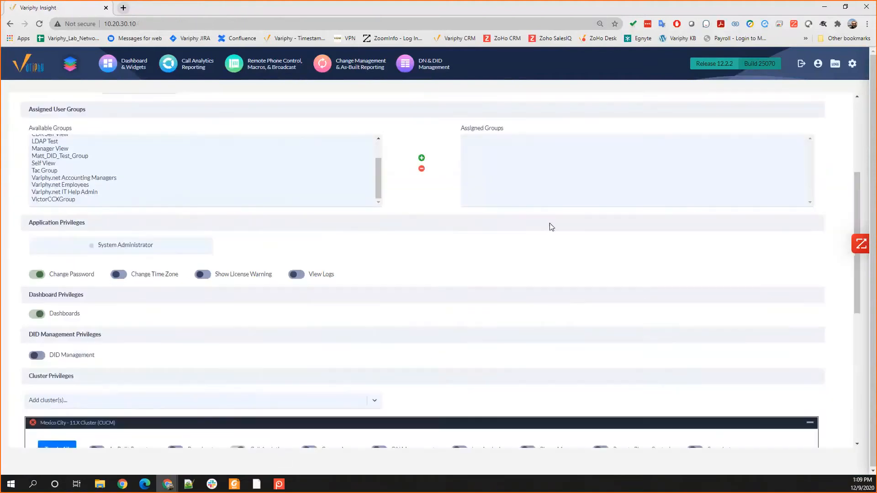
scroll(399, 272, "down", 3)
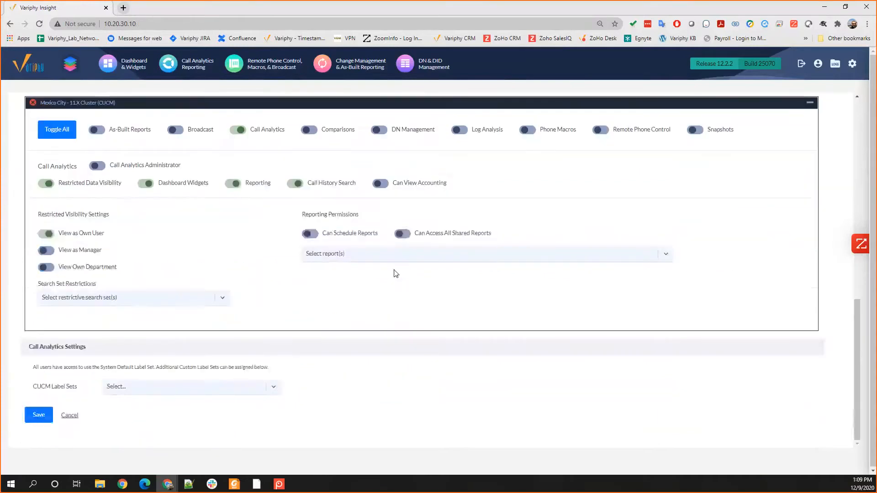
left_click(47, 235)
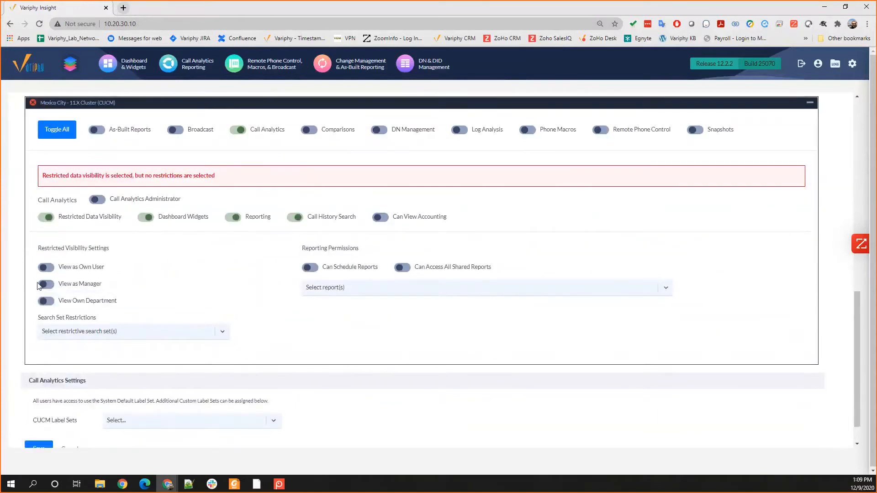
left_click(69, 335)
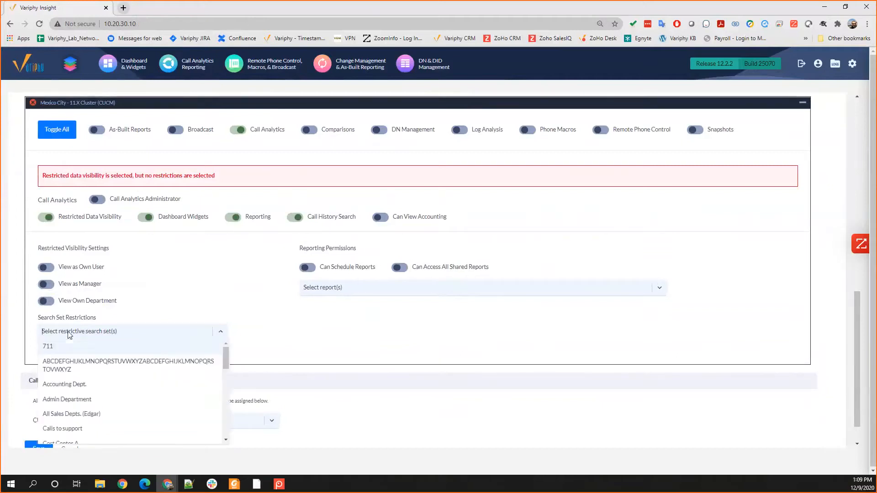
left_click(58, 386)
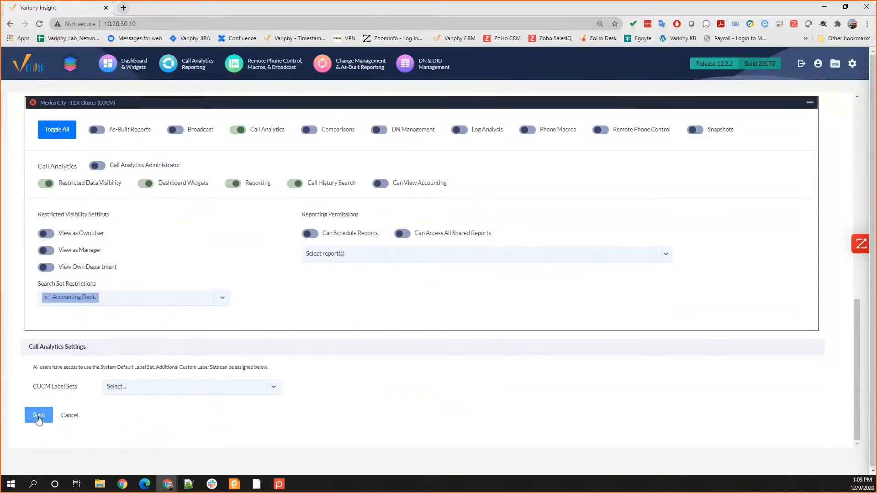
left_click(39, 417)
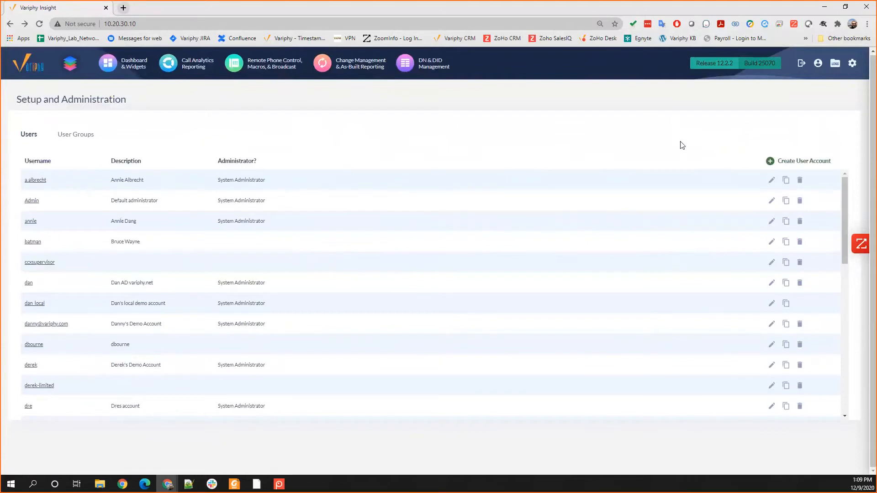
Step: Switch to the restricted user's Edge window and sign out of that account
key("alt+Tab")
left_click(749, 172)
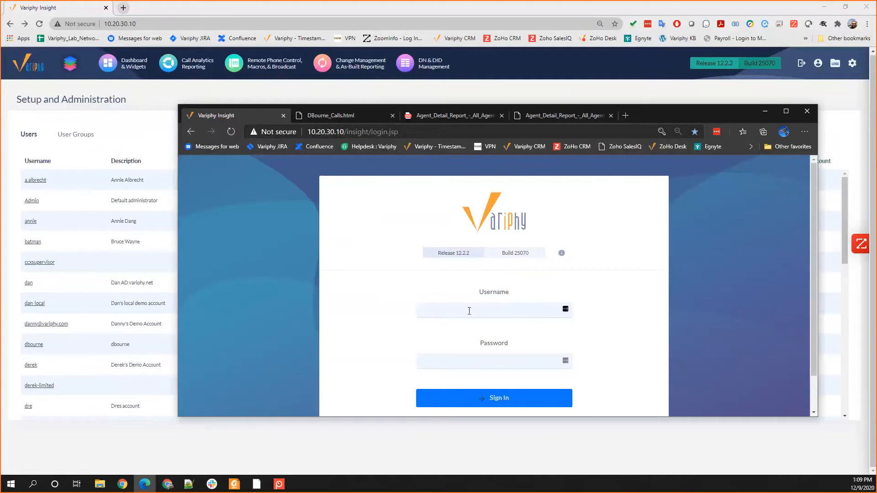
Step: Sign in with the restricted user's username and password, and maximize that browser window
left_click(459, 311)
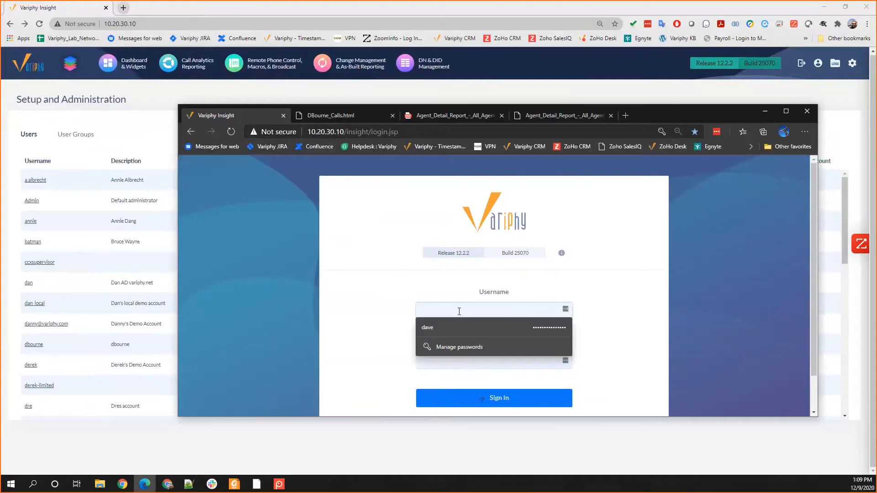
key("Tab")
type("•••••••")
key("Return")
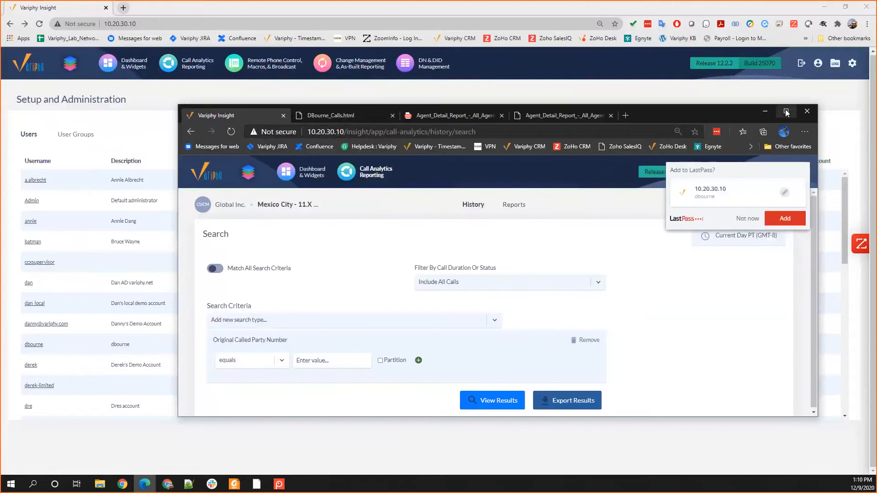
left_click(786, 112)
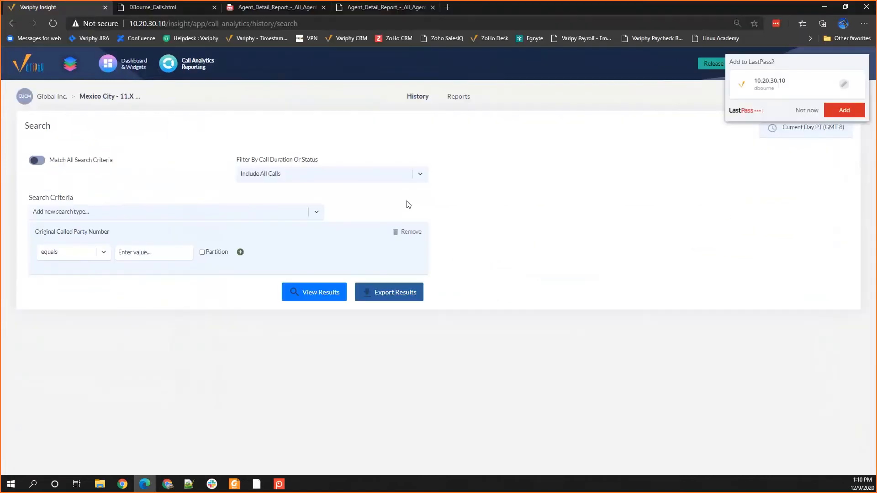
Step: Check the restricted user's calls dashboard, and bring up the Mexico City cluster's call analytics reports
left_click(118, 66)
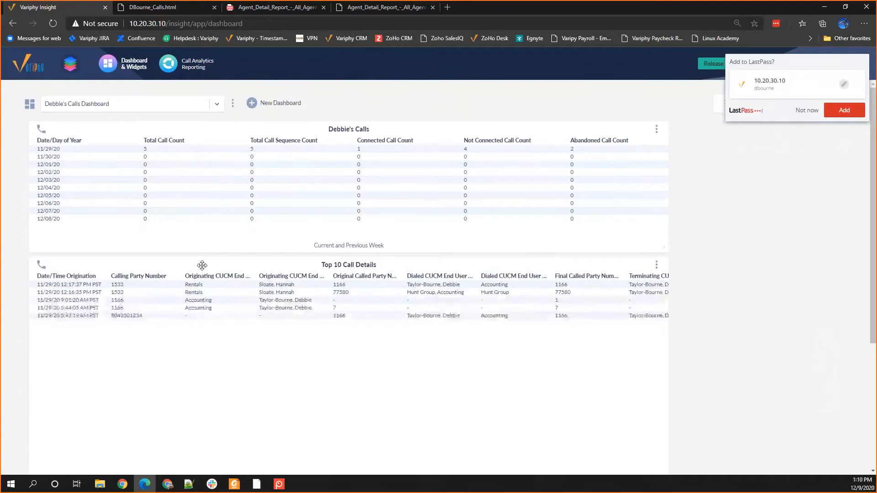
left_click(185, 77)
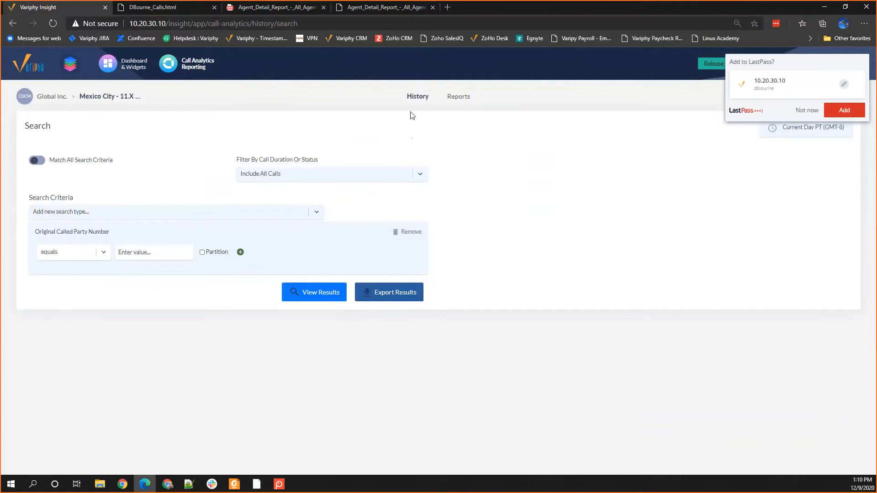
left_click(458, 96)
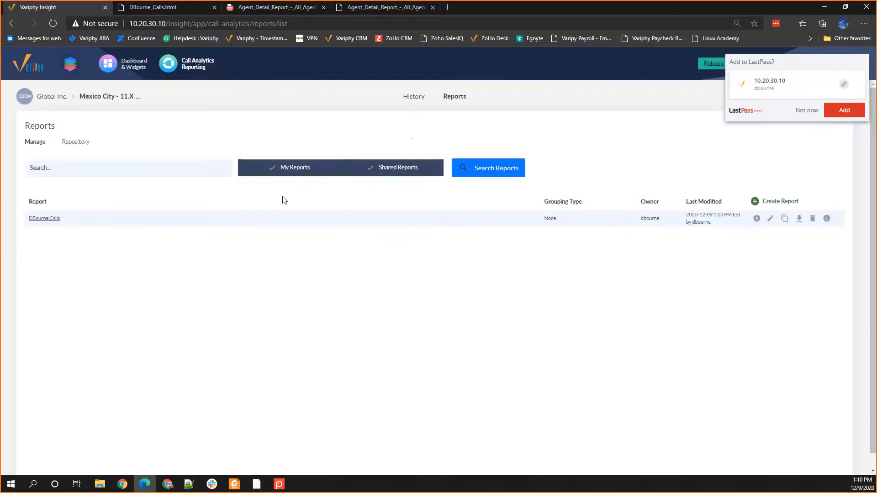
Step: Review the user's calls report definition from search sets through call history details, close it, and decline the LastPass offer to store the login
left_click(41, 220)
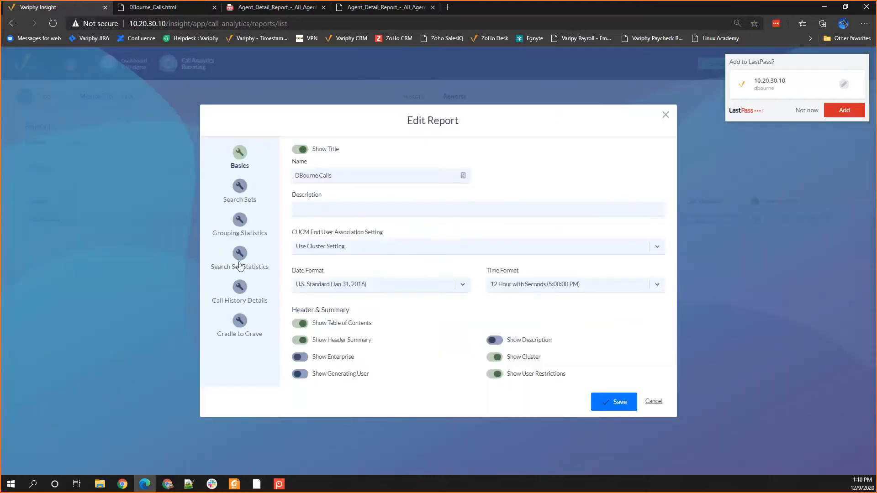
left_click(240, 189)
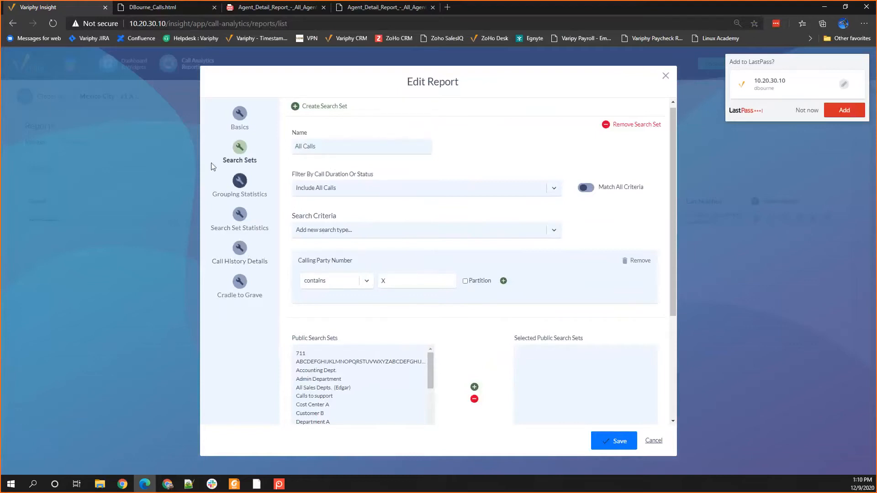
left_click(233, 182)
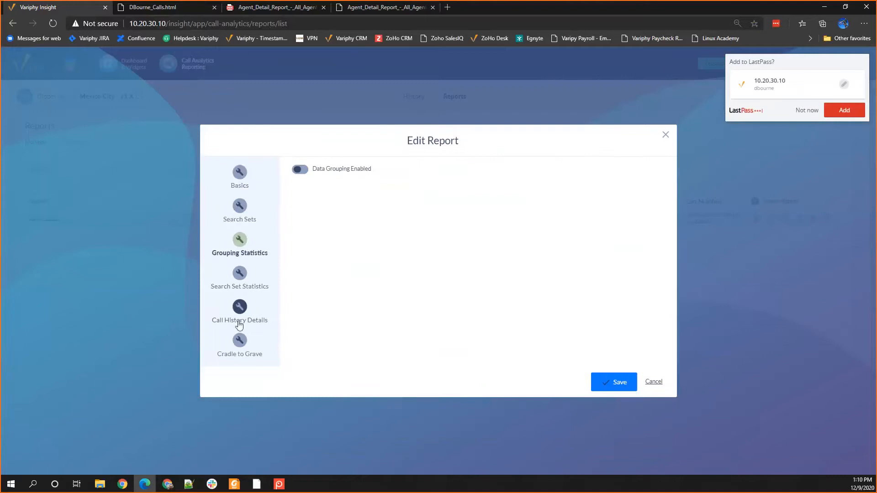
left_click(240, 276)
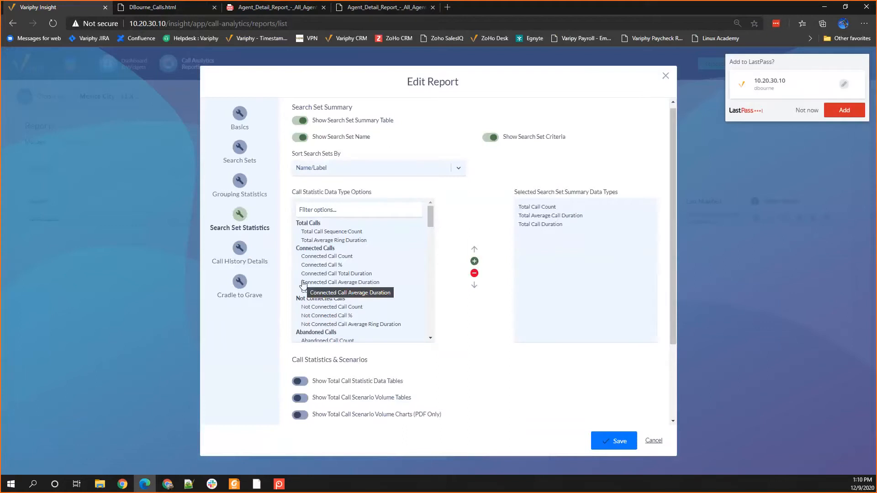
left_click(239, 253)
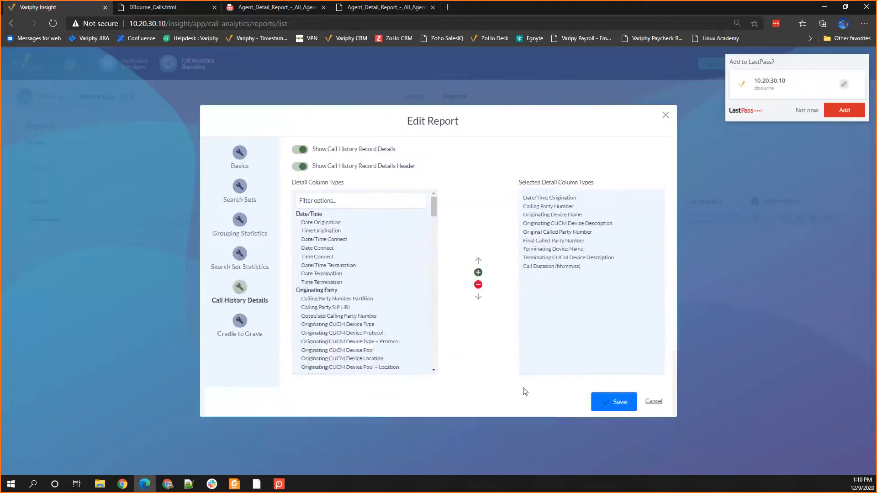
left_click(625, 404)
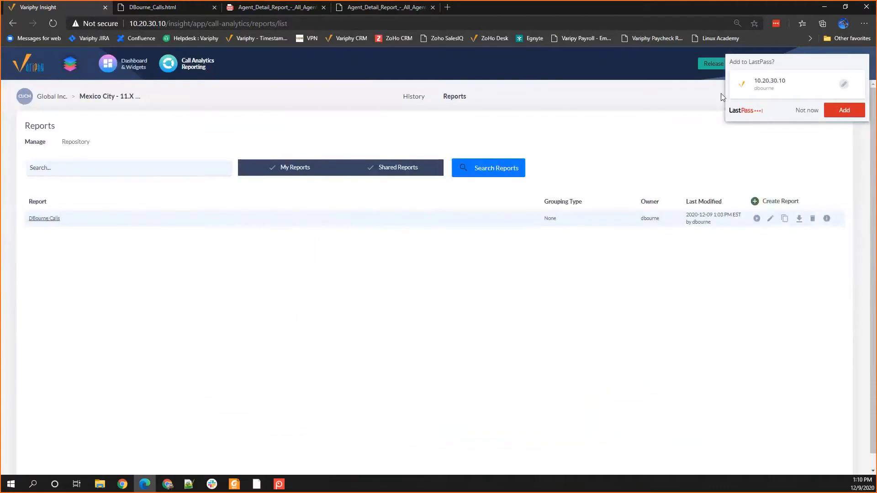
left_click(807, 111)
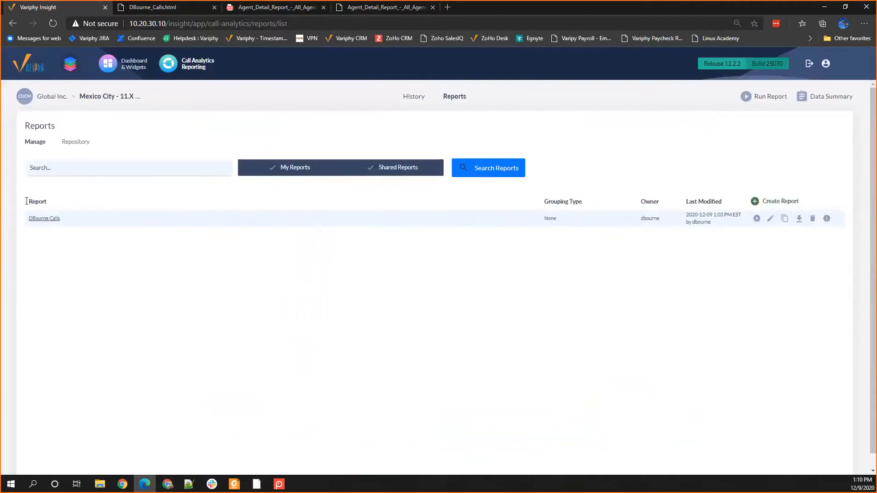
Step: Run the user's calls report as a PDF download for the Current and Previous Week date range
left_click(756, 218)
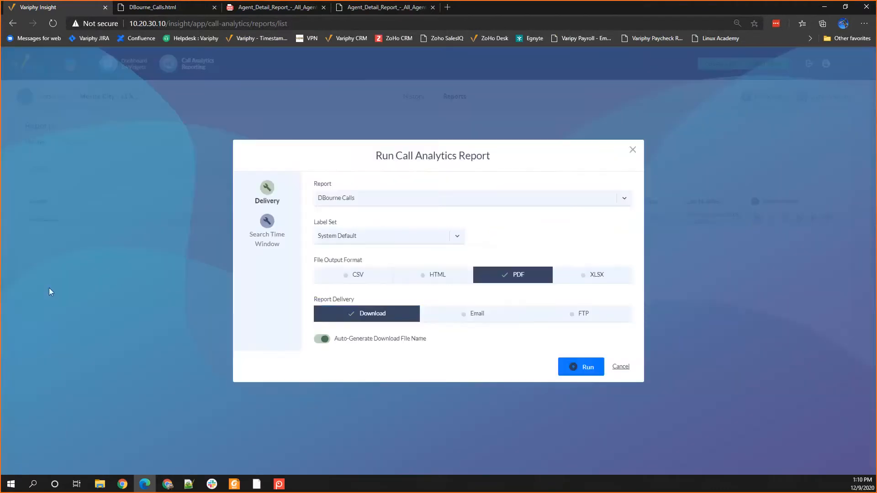
left_click(266, 254)
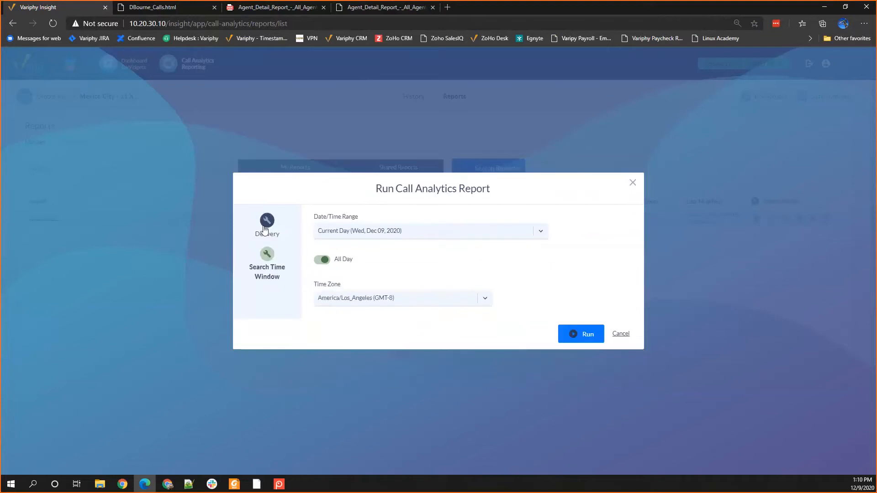
left_click(365, 232)
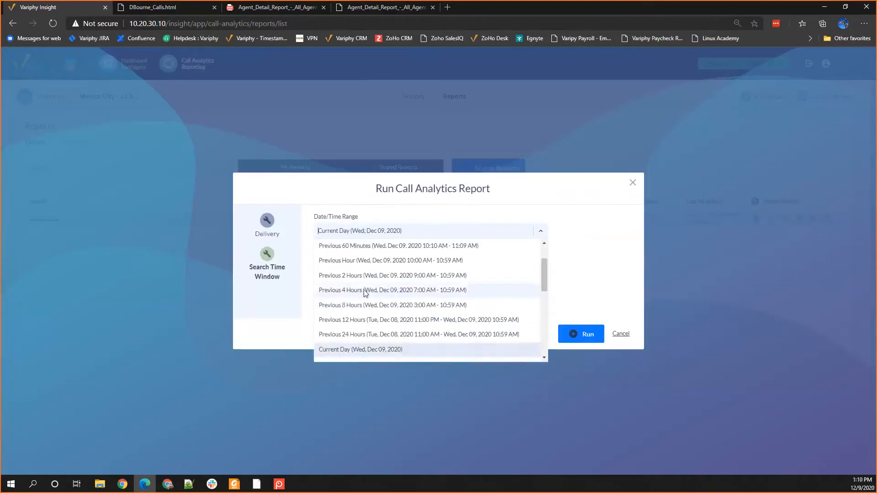
scroll(363, 292, "down", 3)
left_click(358, 324)
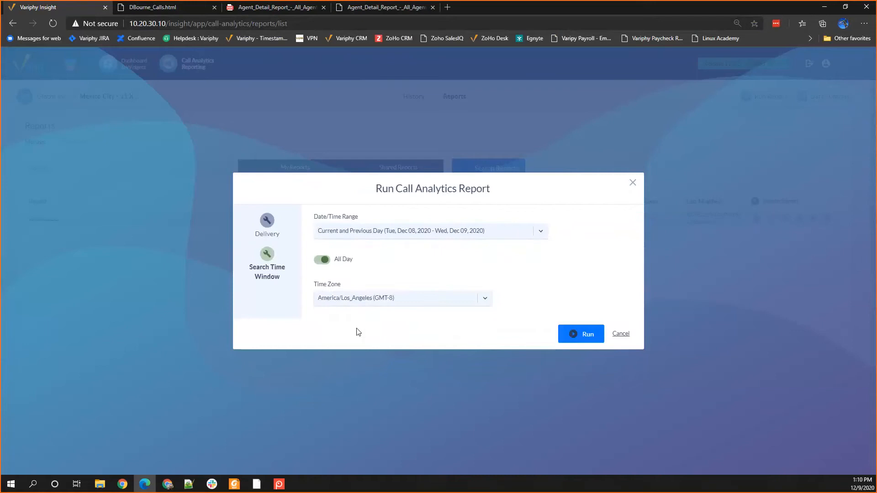
left_click(365, 231)
scroll(376, 298, "down", 1)
scroll(375, 298, "down", 4)
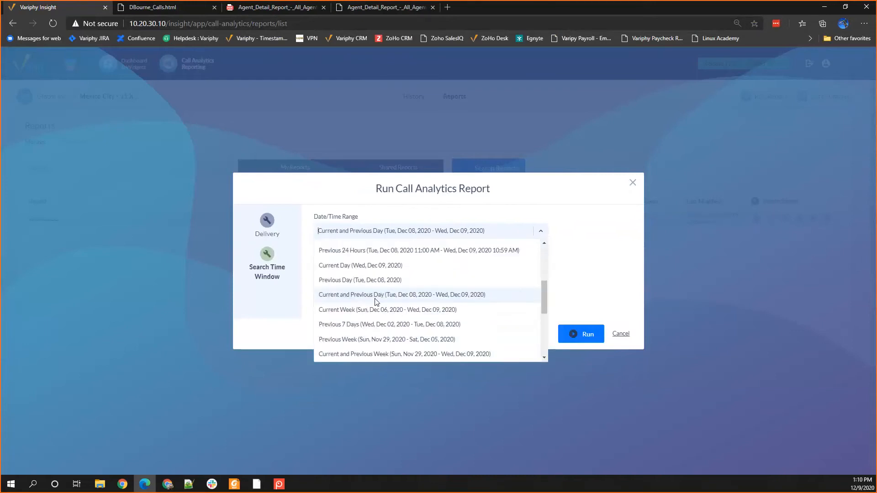
left_click(366, 336)
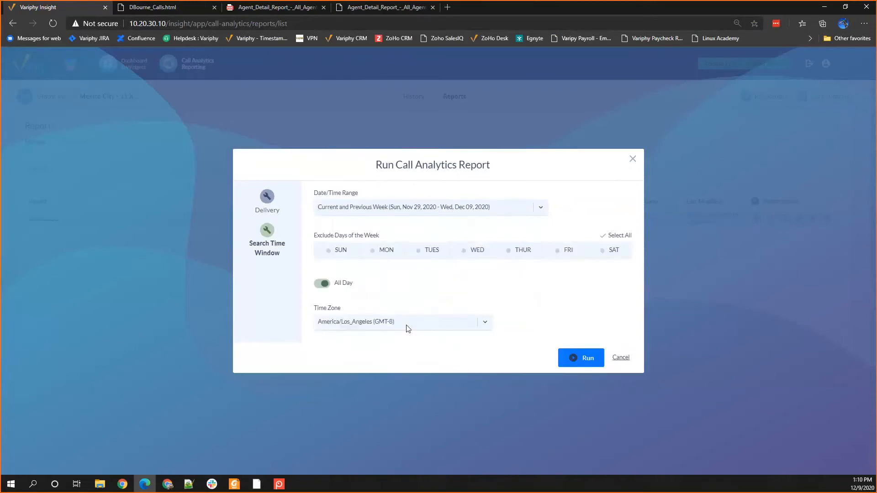
left_click(575, 364)
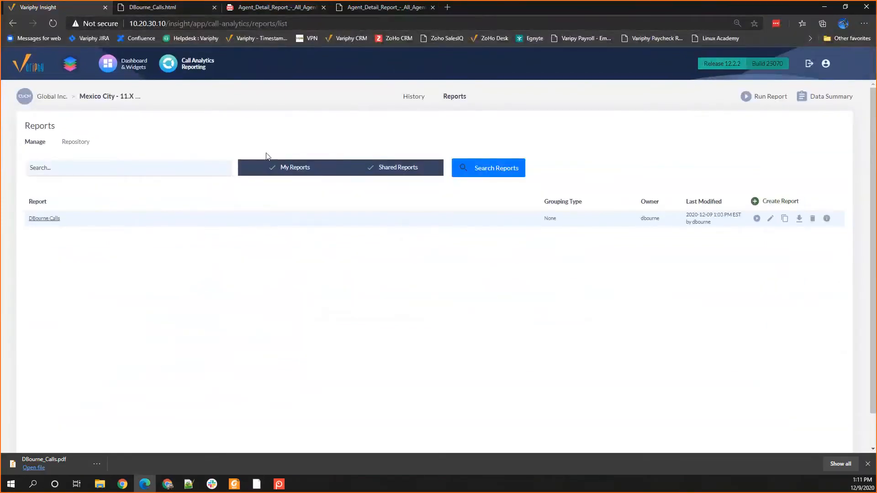
Step: Open the downloaded PDF report and examine its search criteria summary and call details
left_click(53, 466)
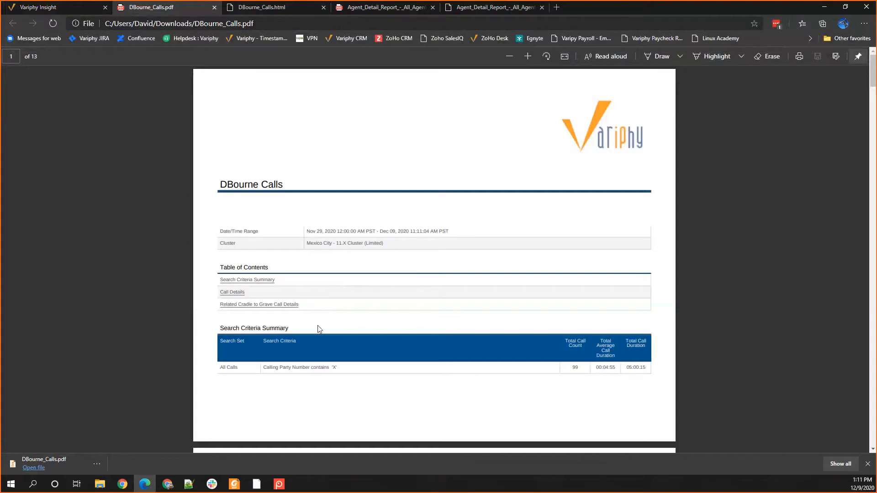
scroll(321, 369, "down", 4)
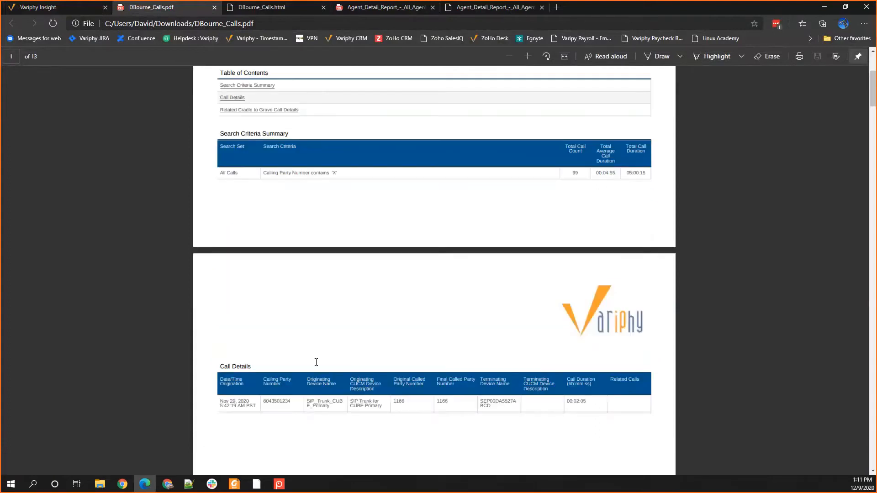
scroll(316, 362, "down", 3)
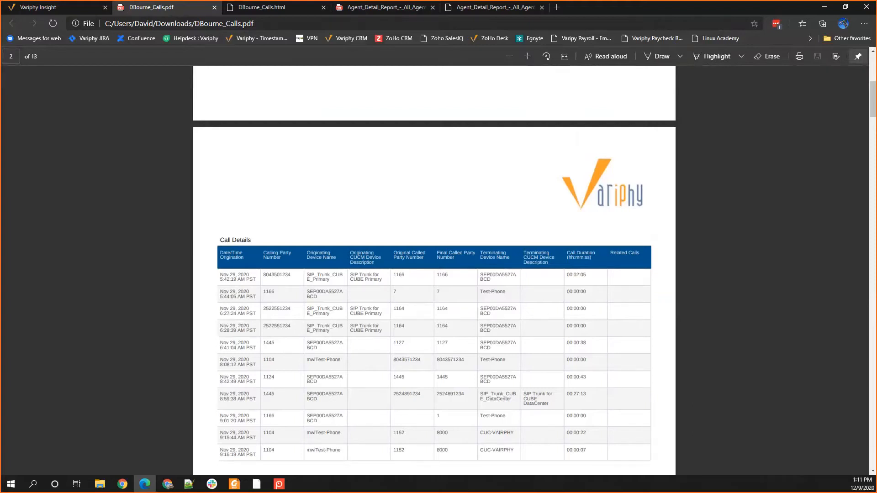
Step: Switch to the administrator's Chrome window and view the public search sets in the Call Analytics configuration
left_click(47, 8)
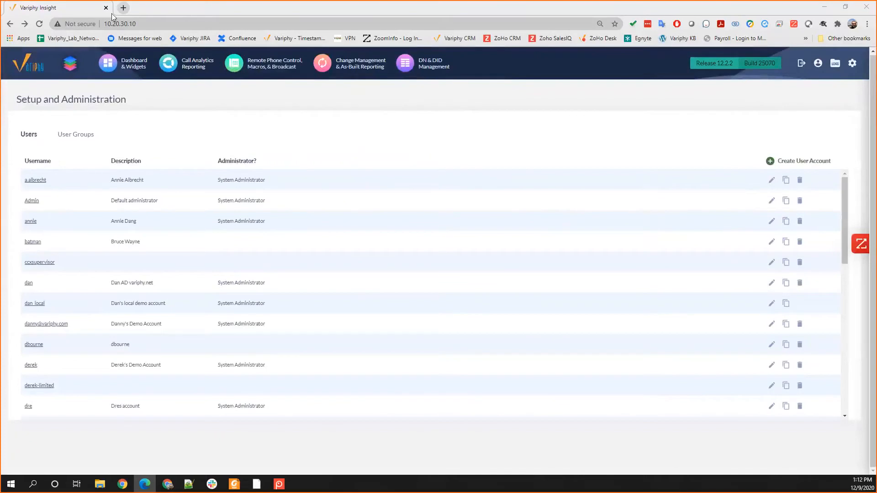
left_click(198, 69)
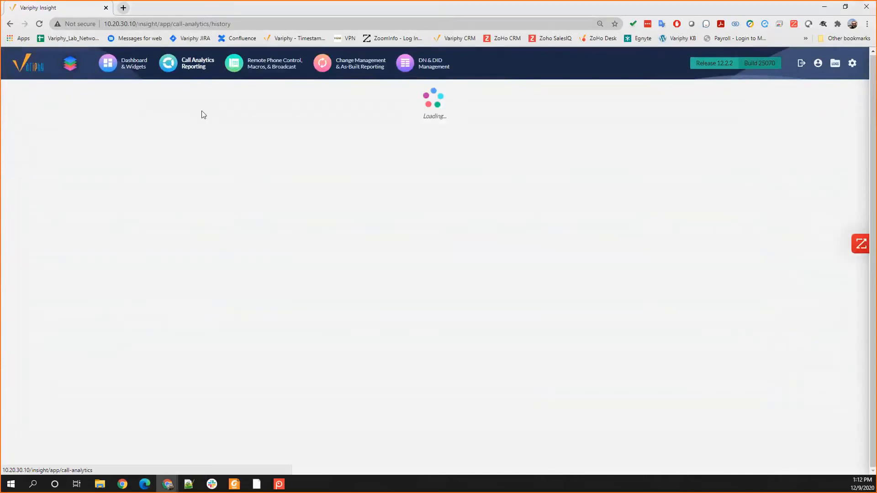
left_click(501, 95)
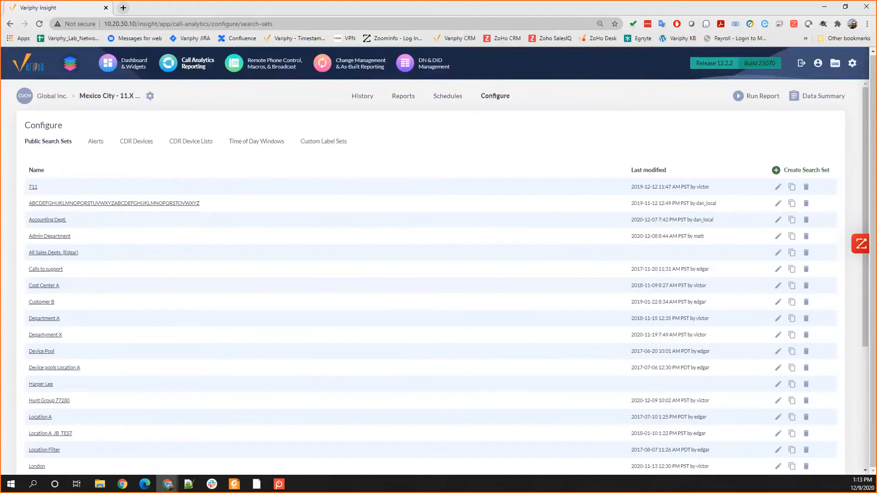
key("alt+Tab")
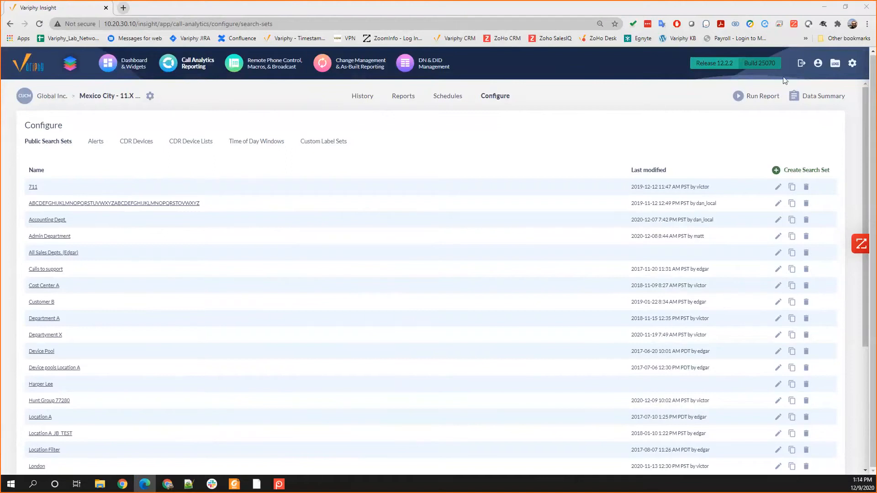
Step: Inspect the assigned groups of the AD variphy.net user account in User Accounts & Groups, and close it without saving
left_click(852, 63)
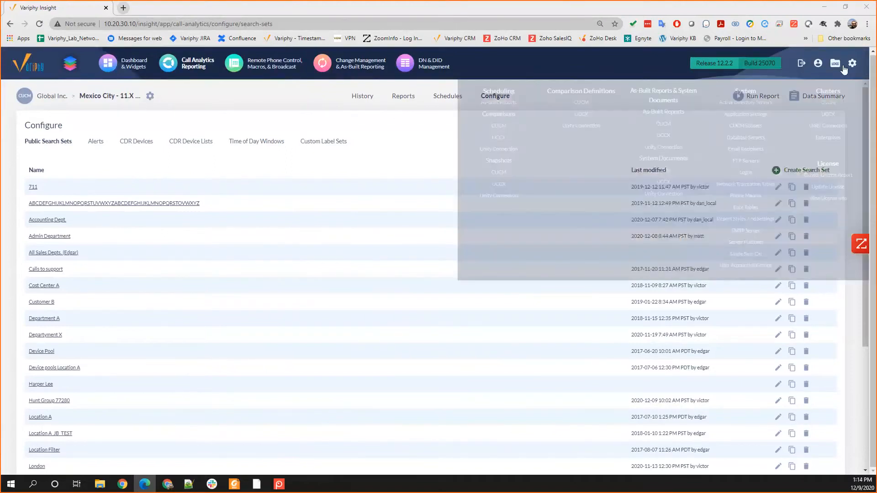
left_click(749, 266)
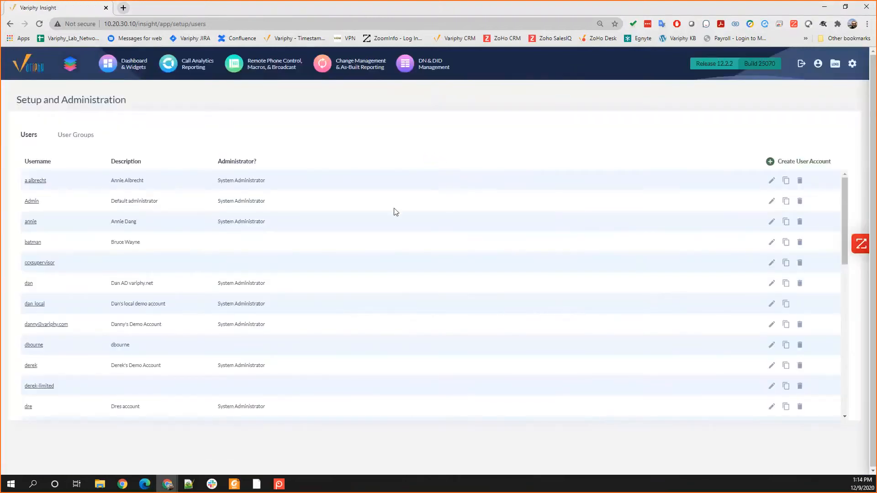
left_click(31, 284)
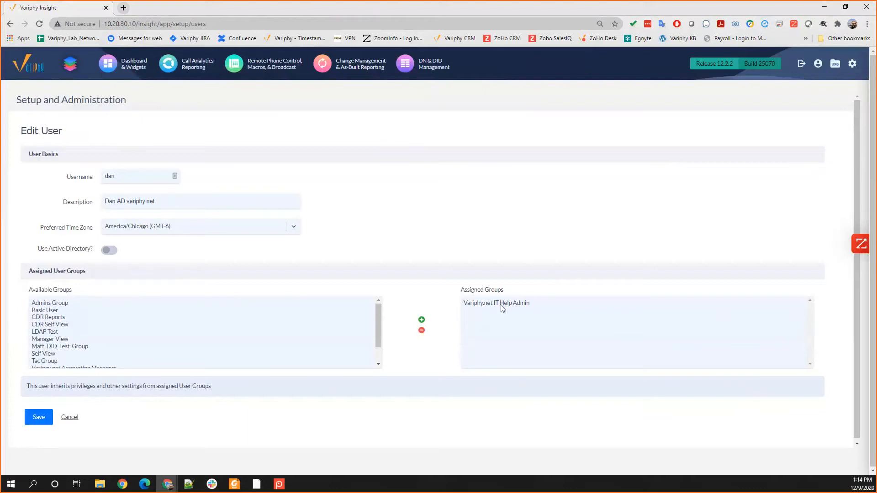
left_click(69, 418)
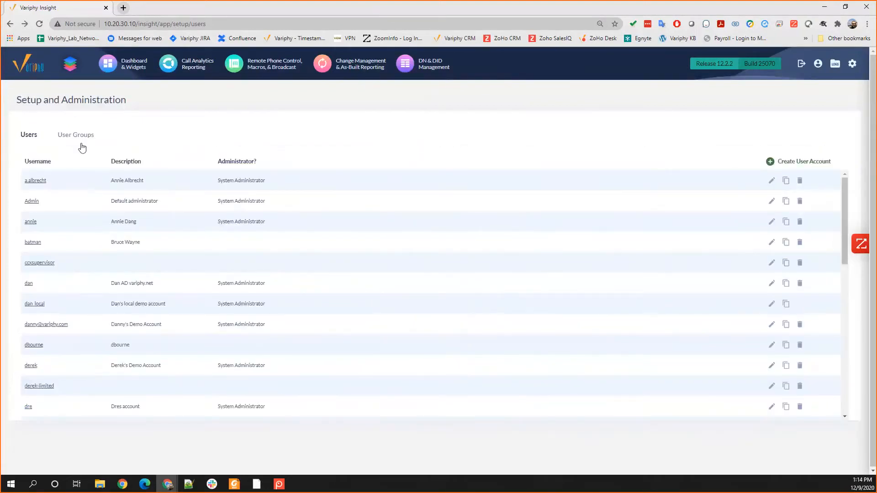
Step: Open the Variphy.net IT Help Admin user group for editing and turn off its System Administrator privilege
left_click(80, 142)
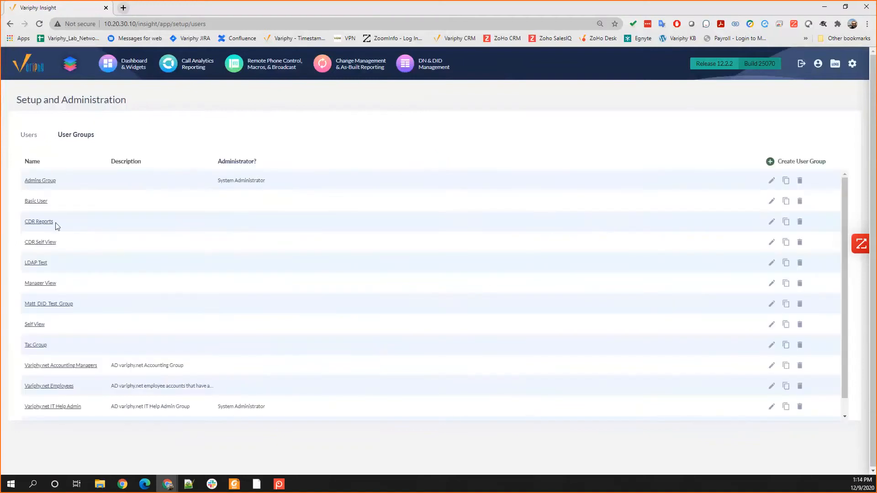
left_click(38, 407)
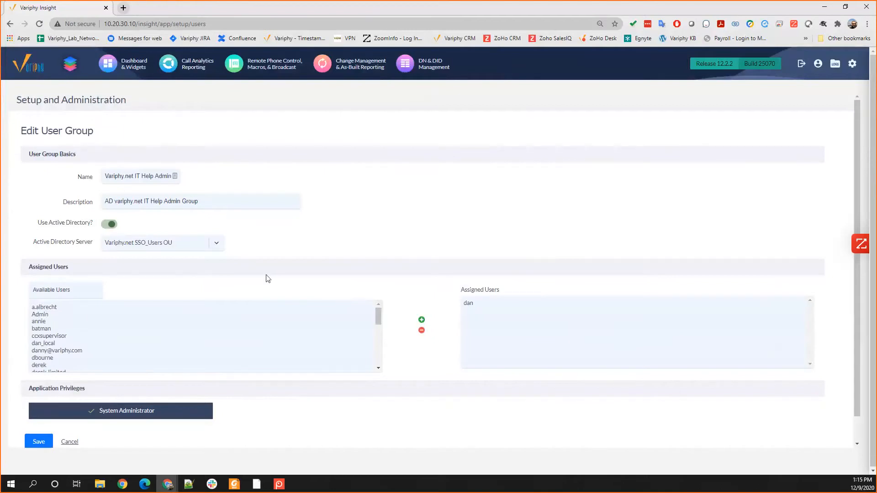
scroll(204, 283, "down", 1)
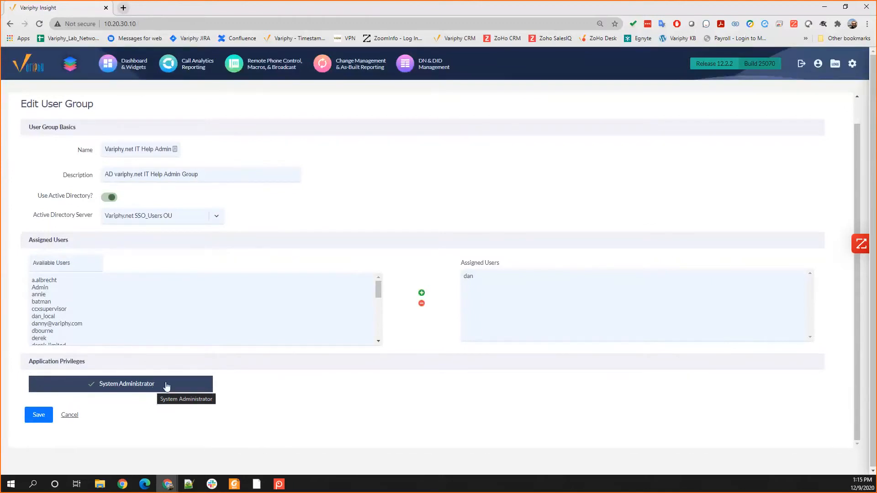
left_click(118, 386)
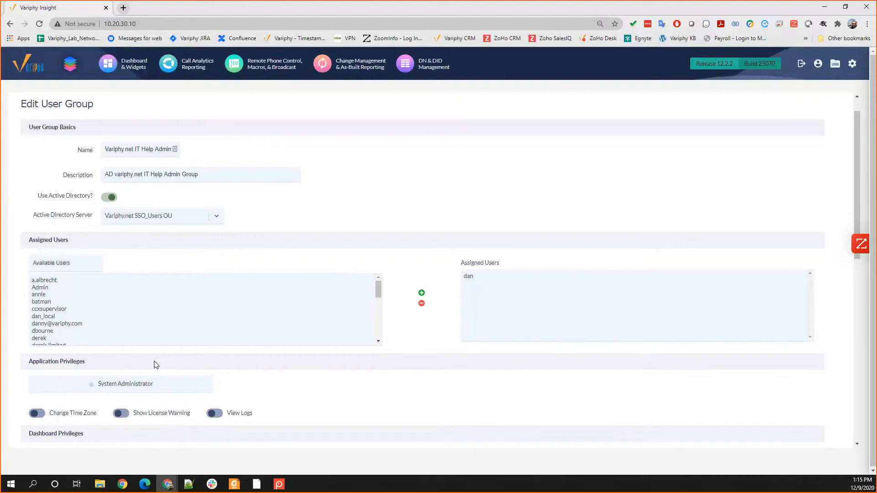
Step: Turn on the Change Time Zone and Dashboards privileges for the Variphy.net IT Help Admin group
scroll(164, 361, "down", 3)
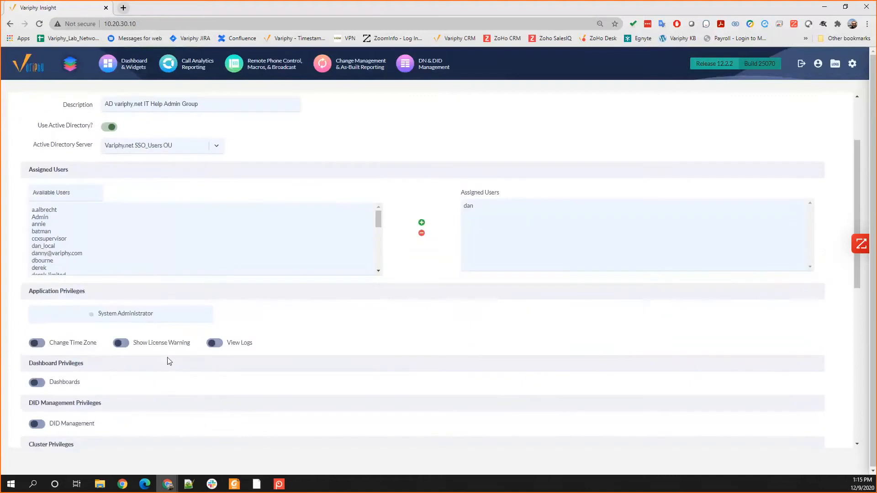
left_click(37, 277)
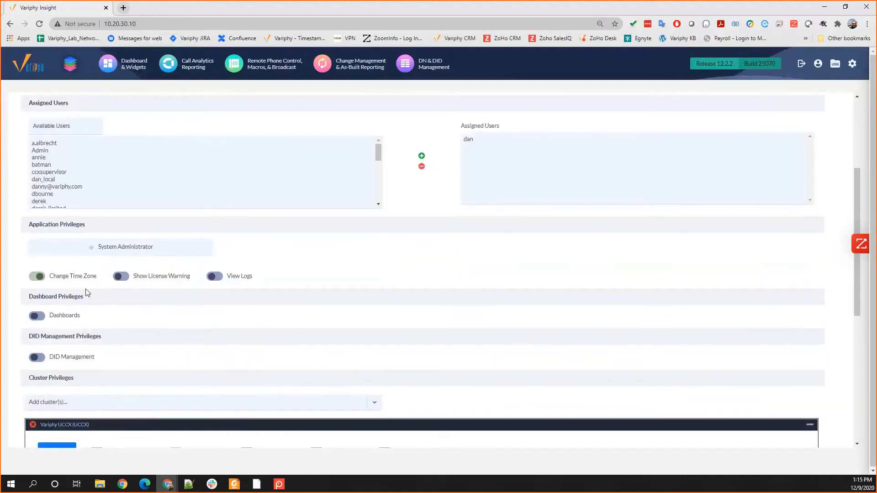
left_click(37, 319)
scroll(117, 358, "down", 2)
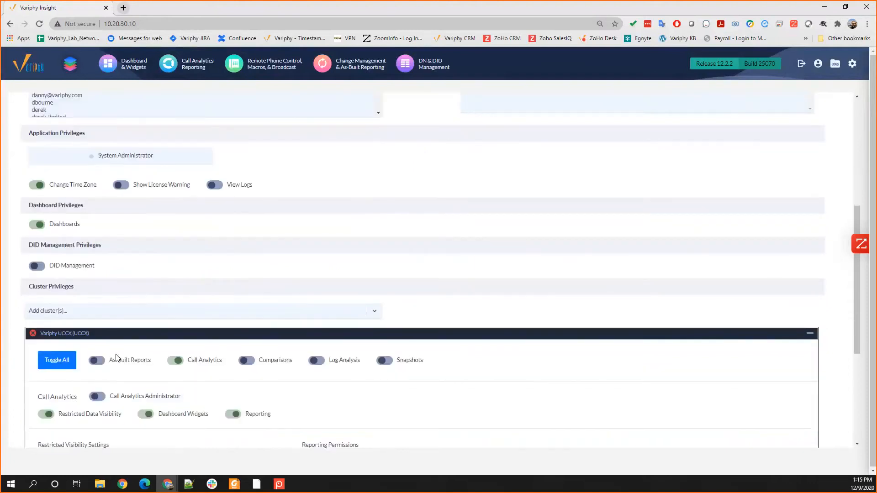
Step: Examine the group's Variphy UCCX cluster privileges, including Call Analytics options, restricted visibility settings, search set restrictions and reporting permissions
scroll(117, 359, "down", 1)
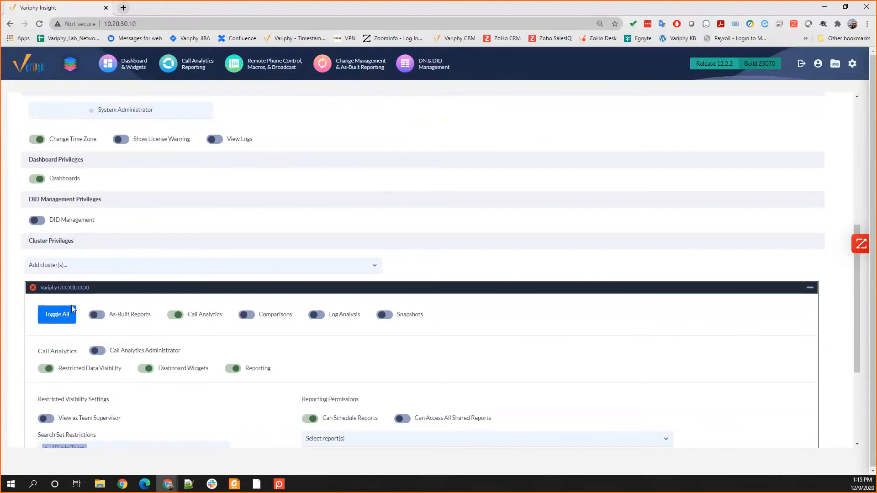
scroll(133, 363, "down", 1)
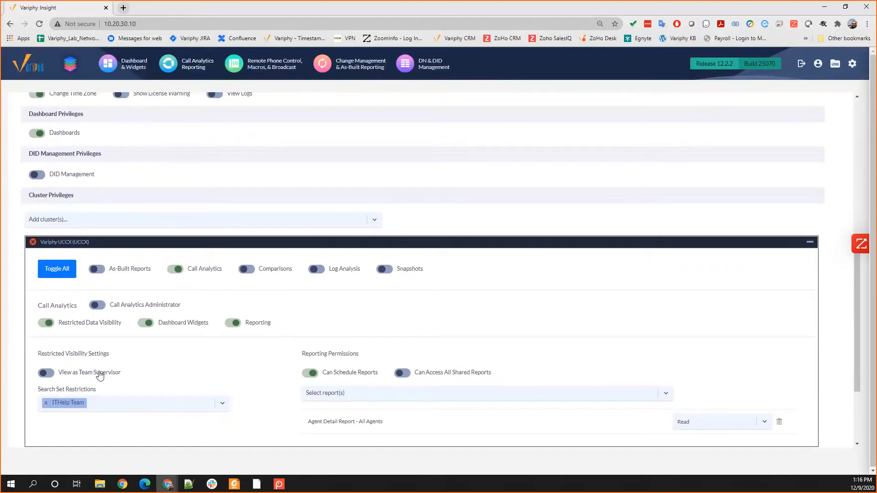
scroll(109, 368, "up", 6)
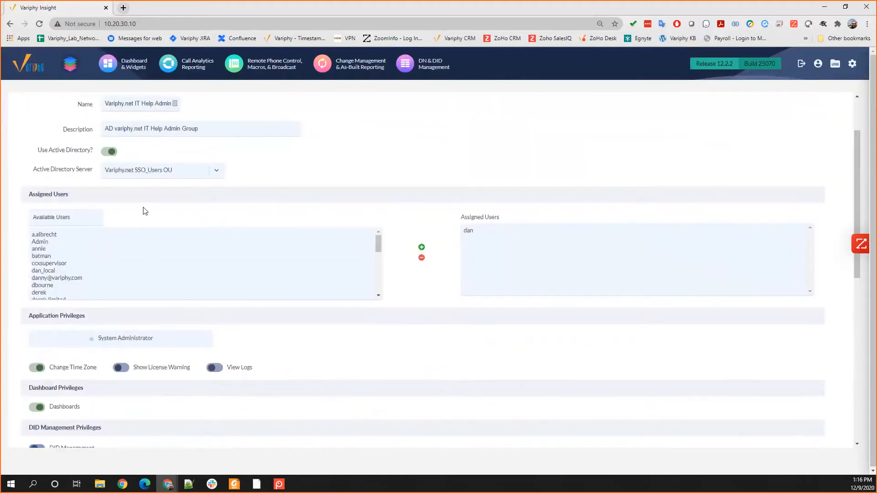
scroll(153, 202, "down", 3)
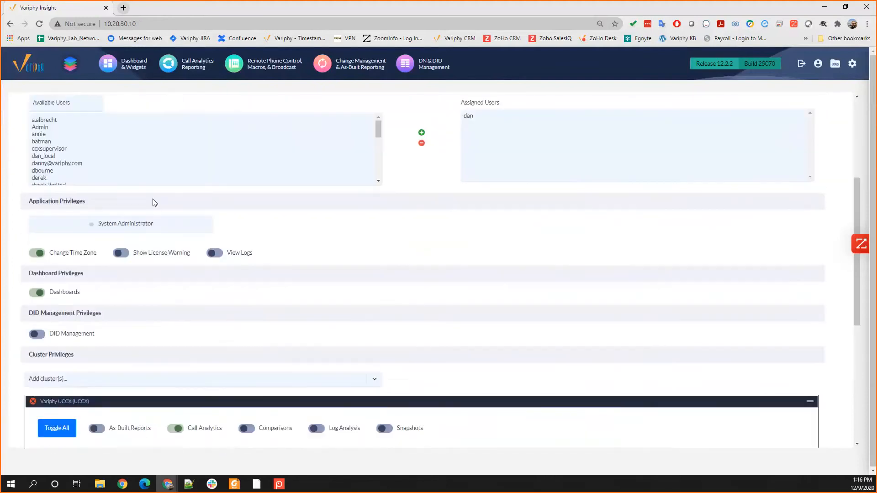
scroll(154, 202, "down", 3)
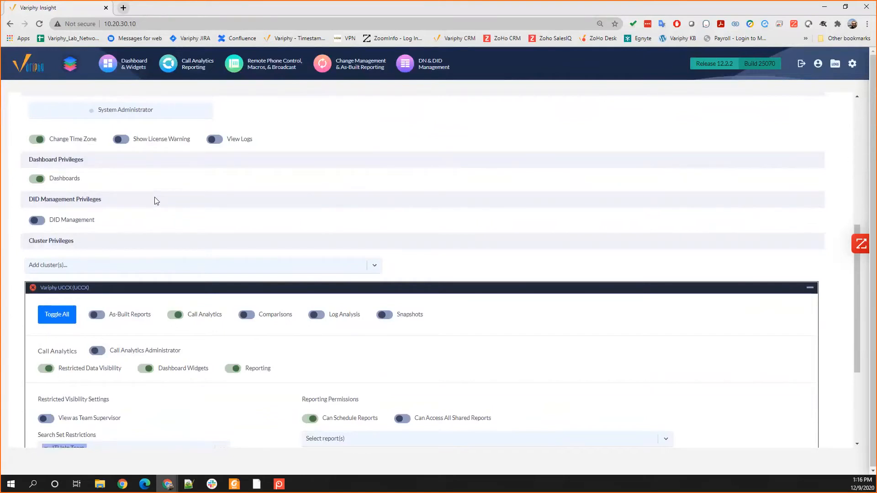
scroll(131, 223, "down", 2)
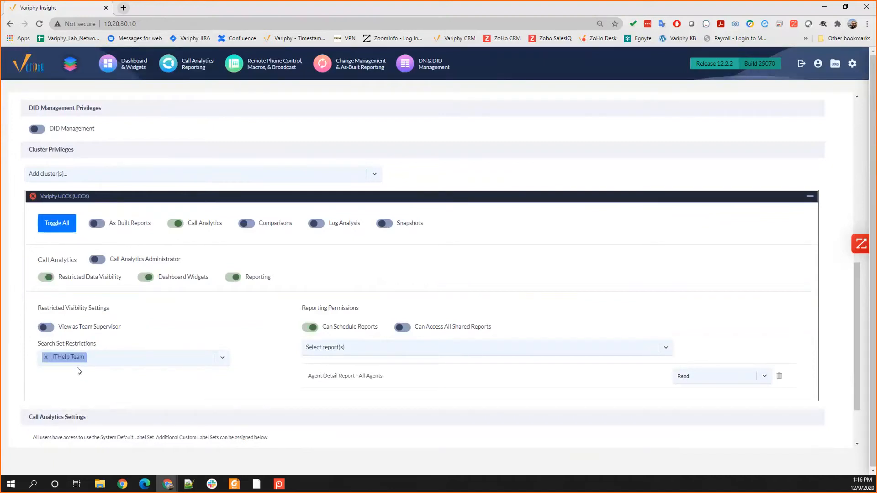
scroll(79, 365, "up", 2)
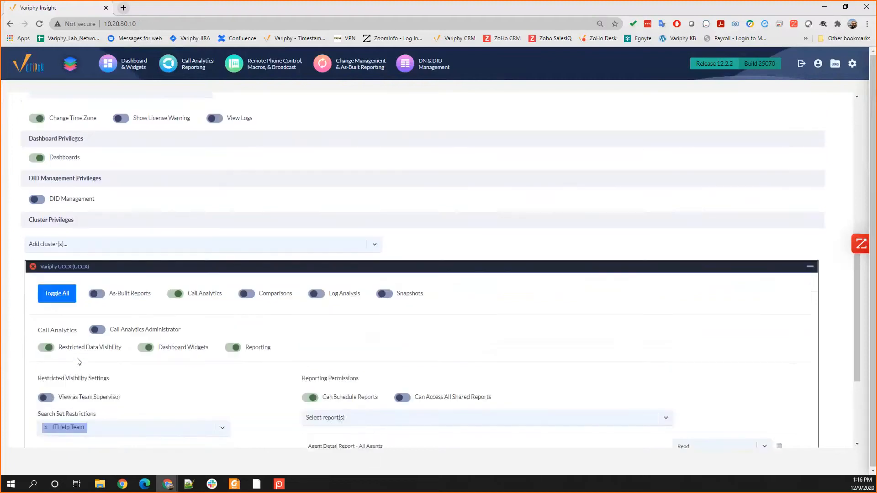
scroll(79, 362, "up", 9)
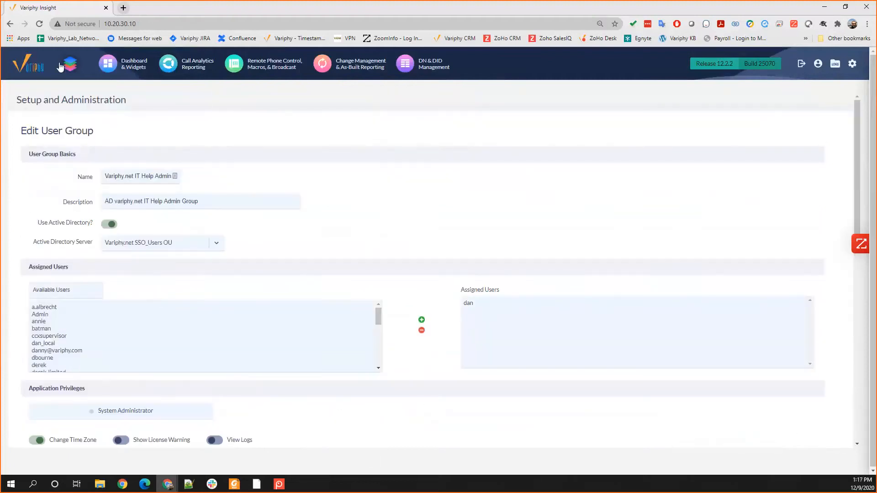
Step: Switch to the Variphy UCCX cluster's Call Analytics and open the configuration of its public search sets
left_click(70, 67)
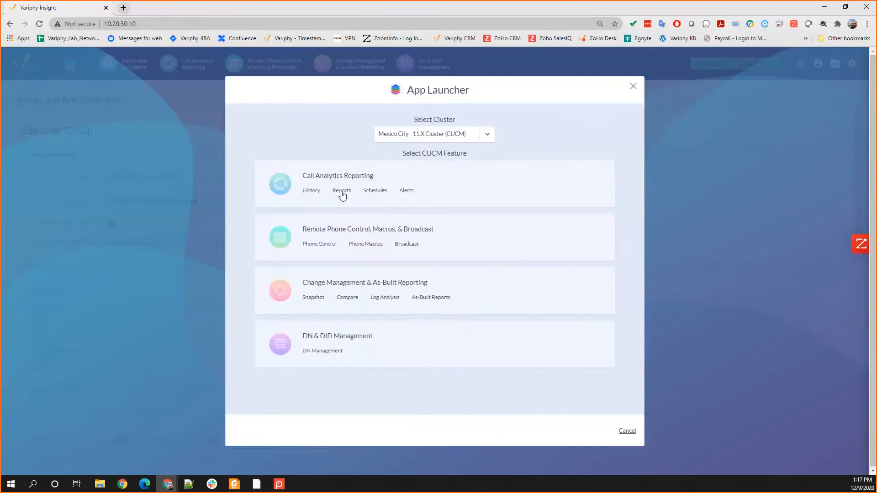
left_click(429, 133)
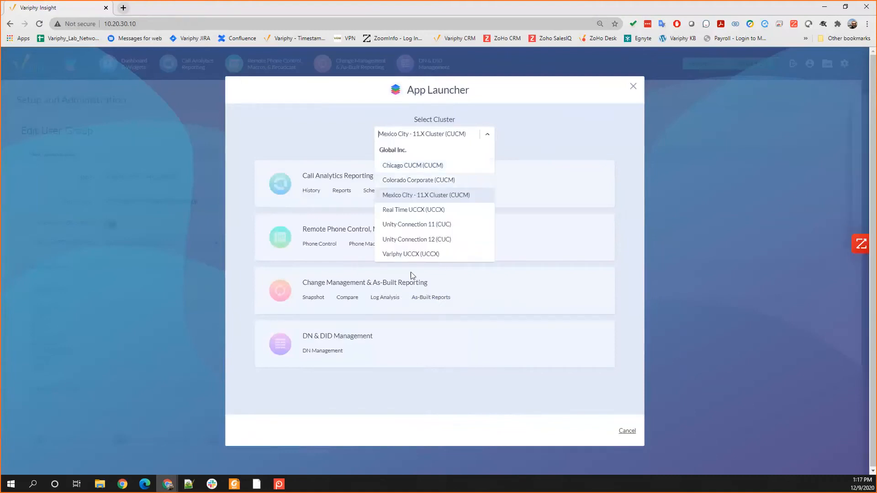
left_click(402, 252)
left_click(321, 192)
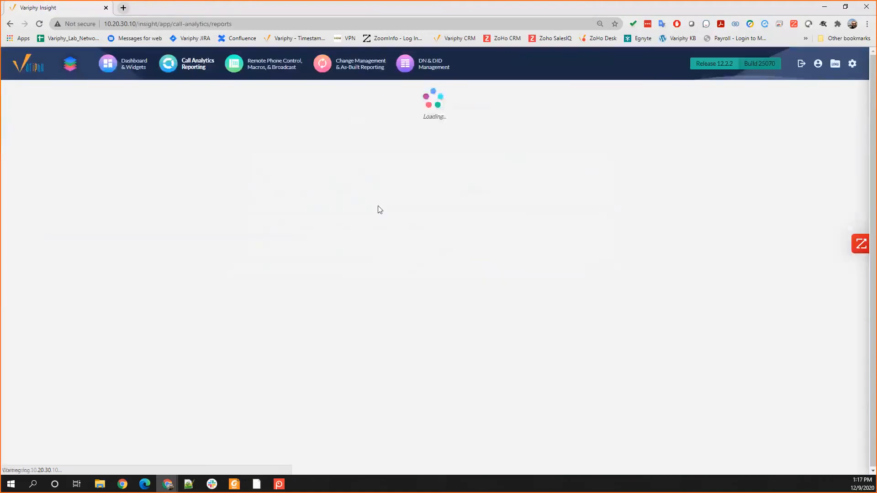
left_click(475, 97)
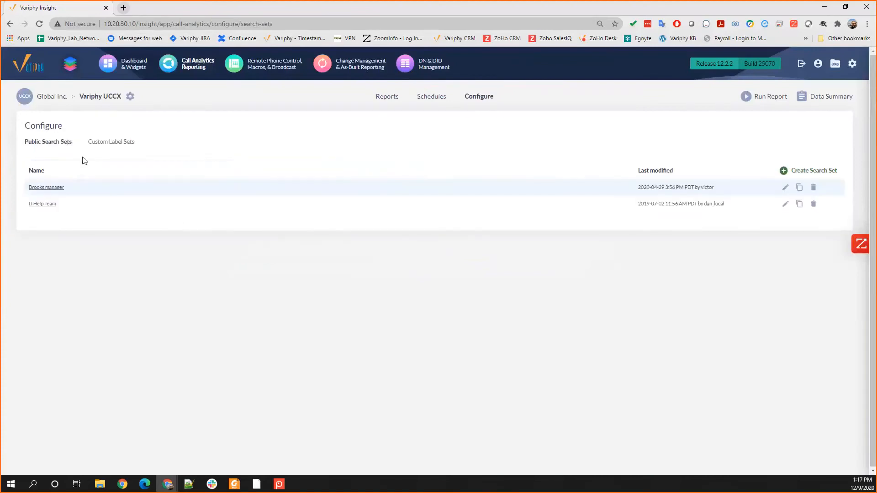
Step: Inspect the ITHelp Team search set's criteria and the available search types, and close it without saving
left_click(53, 206)
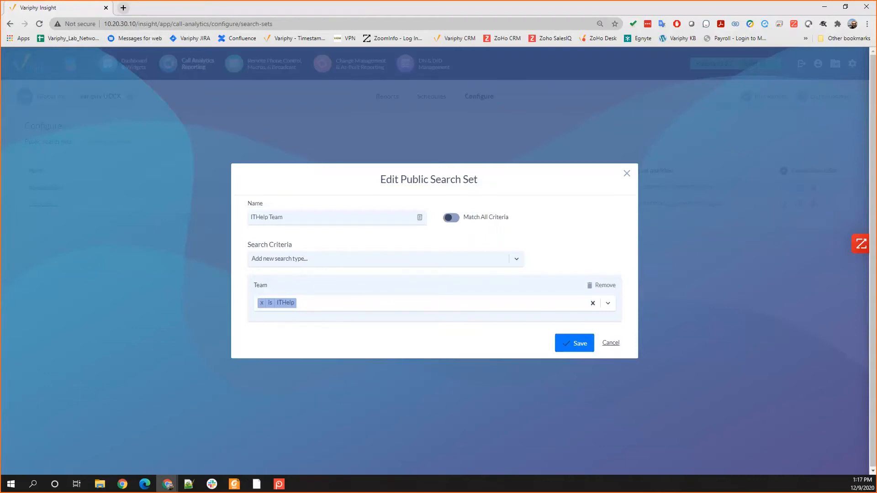
key("alt+Tab")
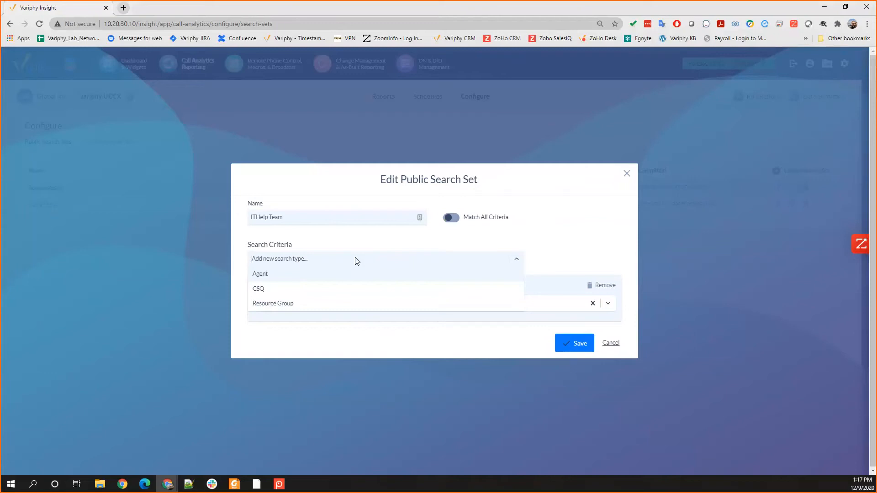
left_click(610, 345)
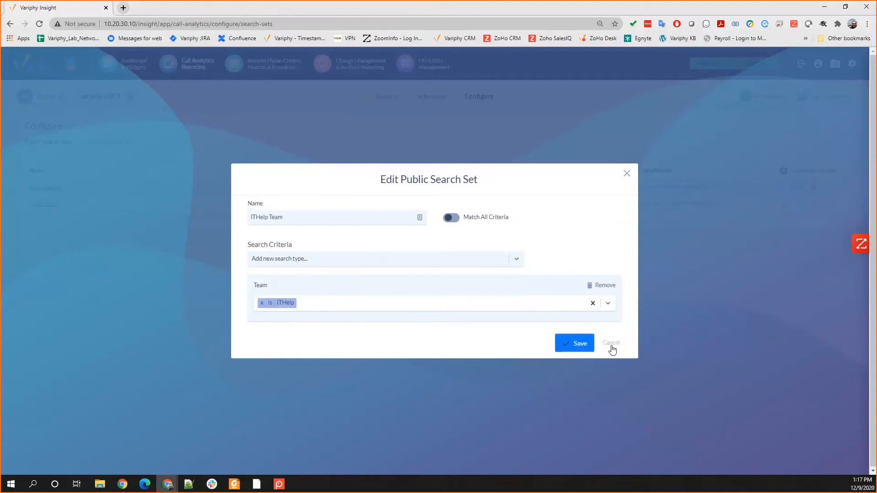
left_click(611, 343)
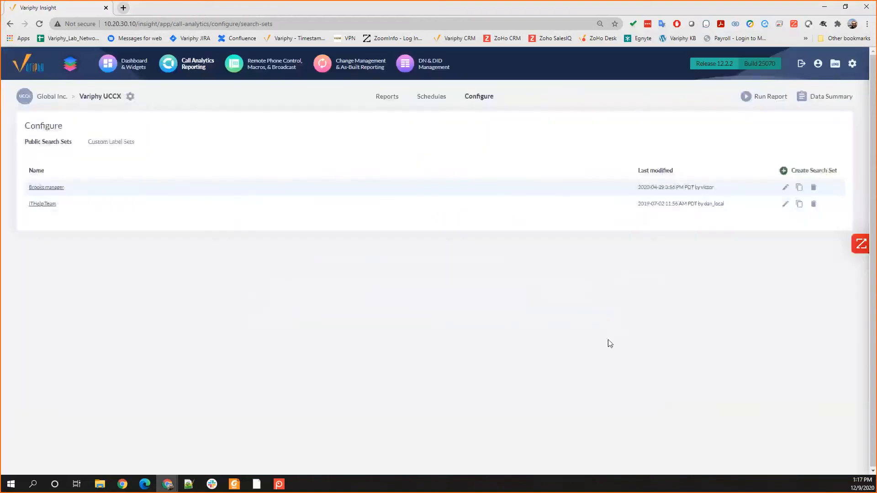
Step: Open the ITHelp Team search set for editing and add a CSQ search criterion
left_click(57, 206)
left_click(296, 260)
left_click(286, 293)
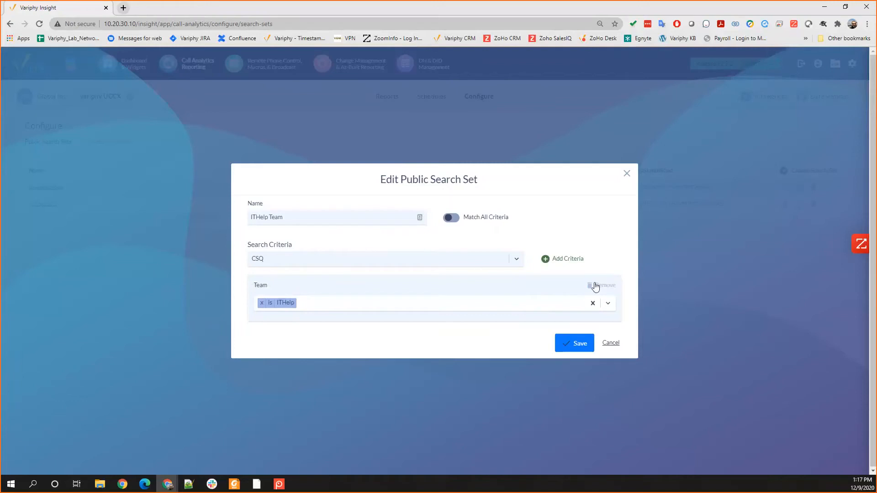
left_click(555, 261)
Step: Set the CSQ criterion to CARS and ITHelp, remove the Team criterion, and save the search set
left_click(274, 279)
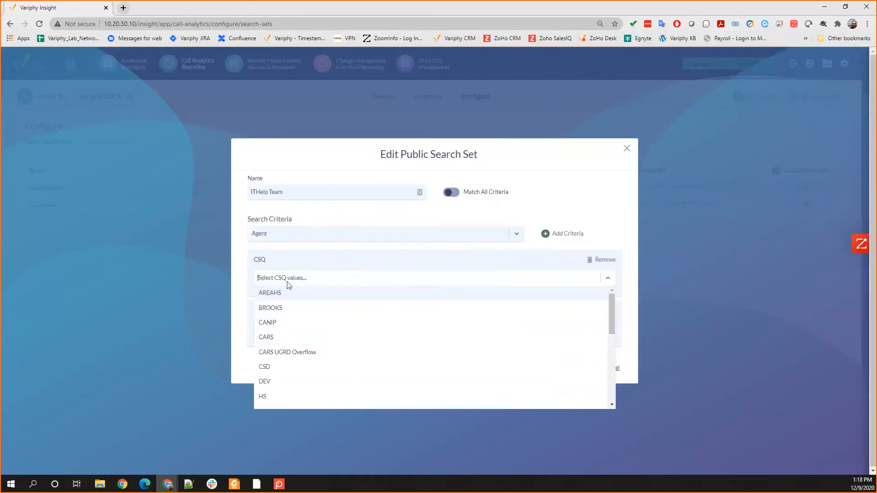
left_click(282, 338)
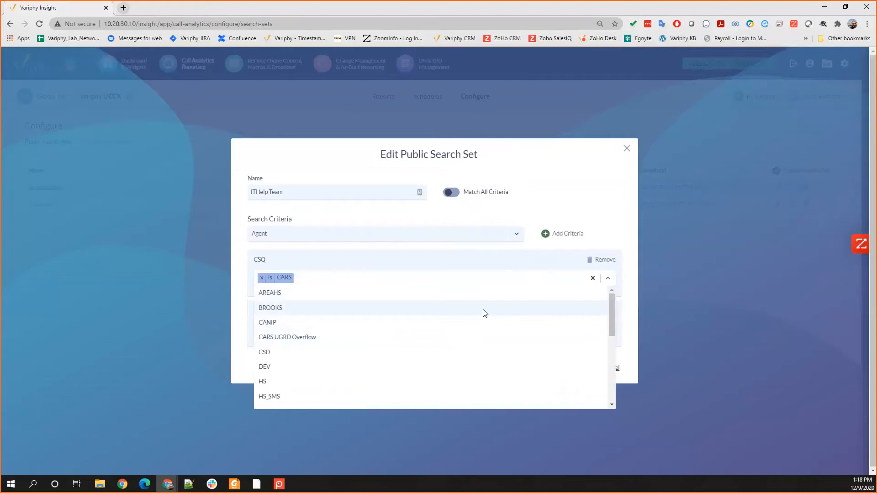
scroll(322, 325, "down", 3)
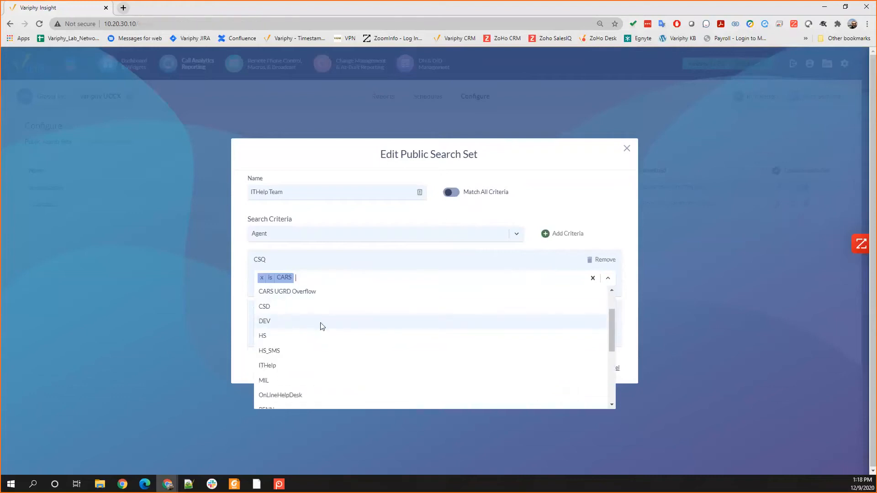
left_click(269, 320)
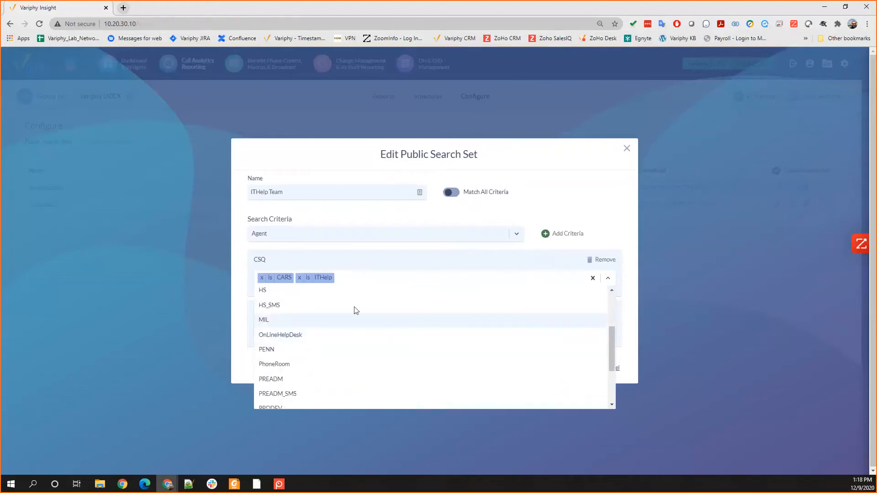
left_click(236, 310)
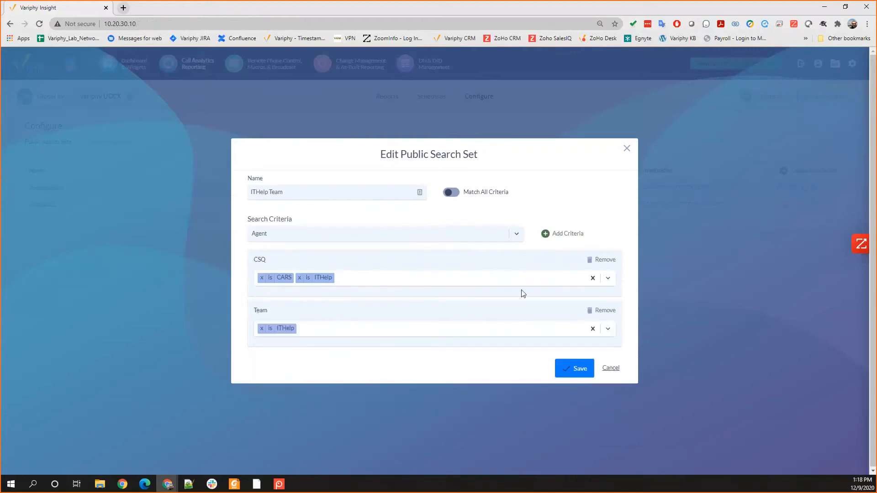
left_click(604, 311)
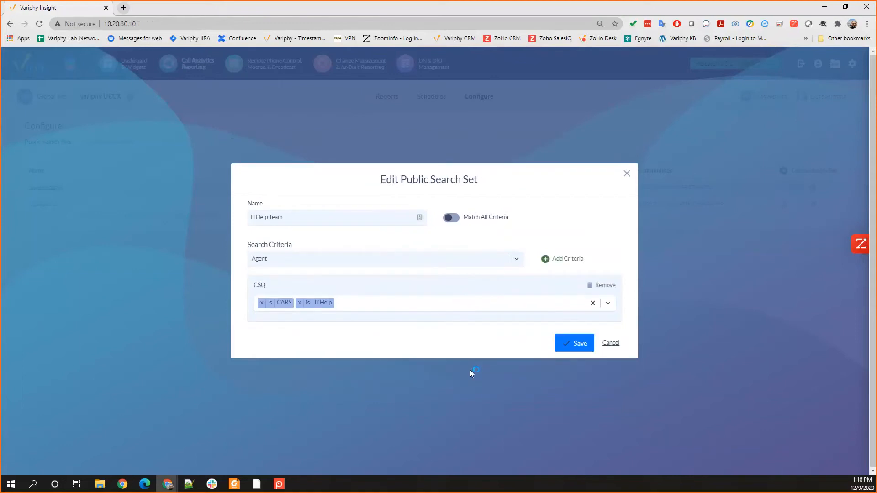
left_click(571, 344)
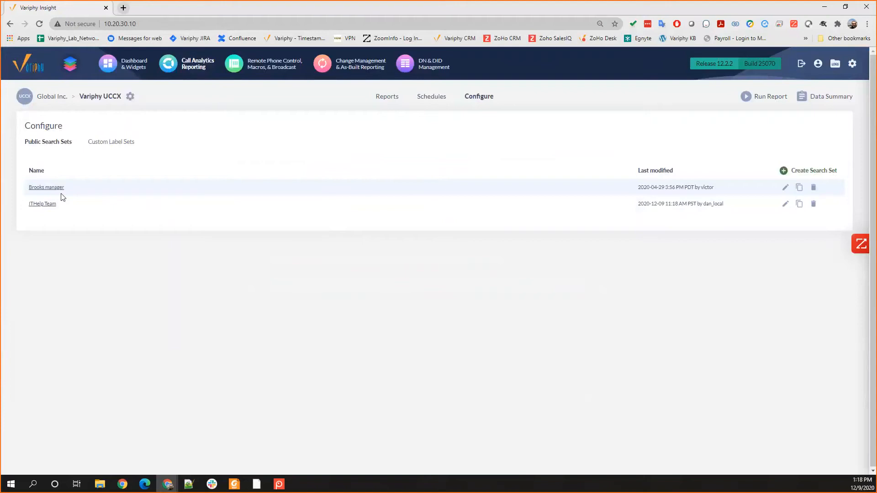
Step: Open the Variphy.net IT Help Admin group in User Accounts & Groups and turn off its System Administrator privilege
left_click(852, 64)
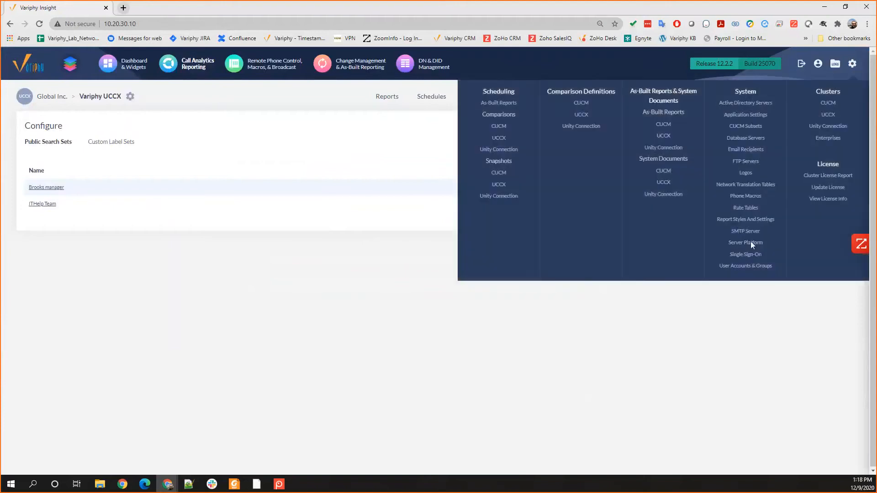
left_click(737, 268)
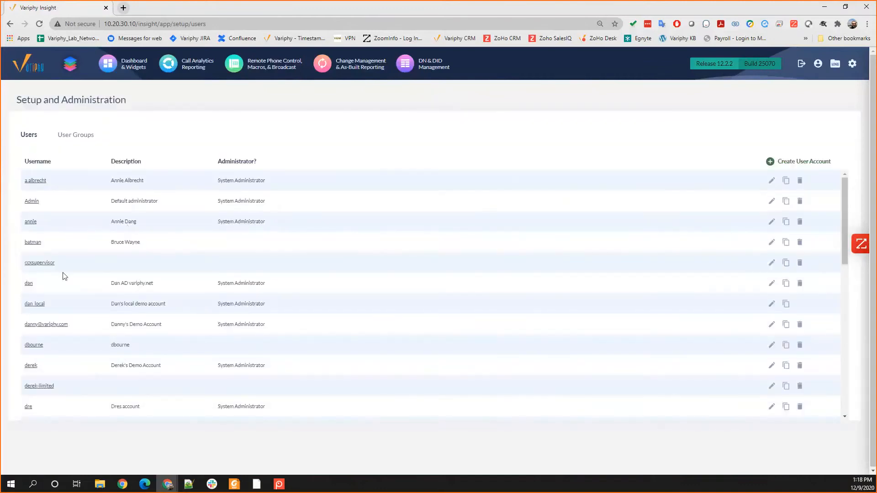
left_click(78, 139)
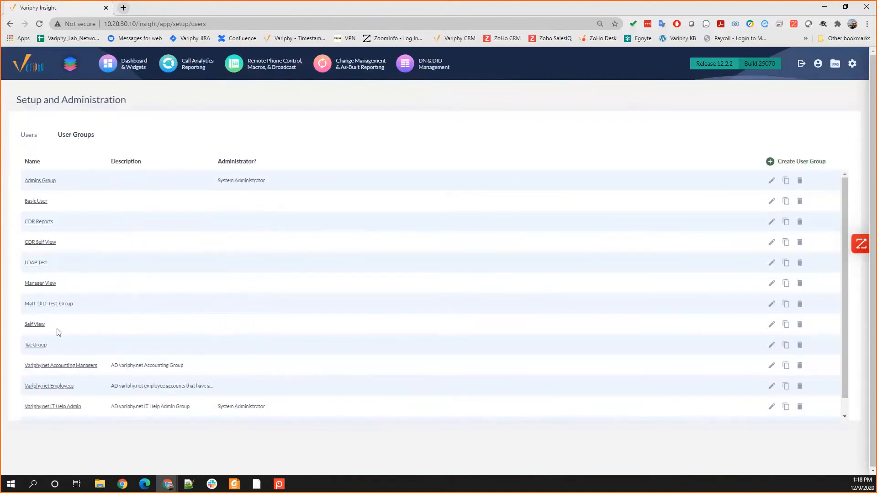
left_click(51, 408)
scroll(195, 307, "down", 5)
scroll(259, 403, "down", 1)
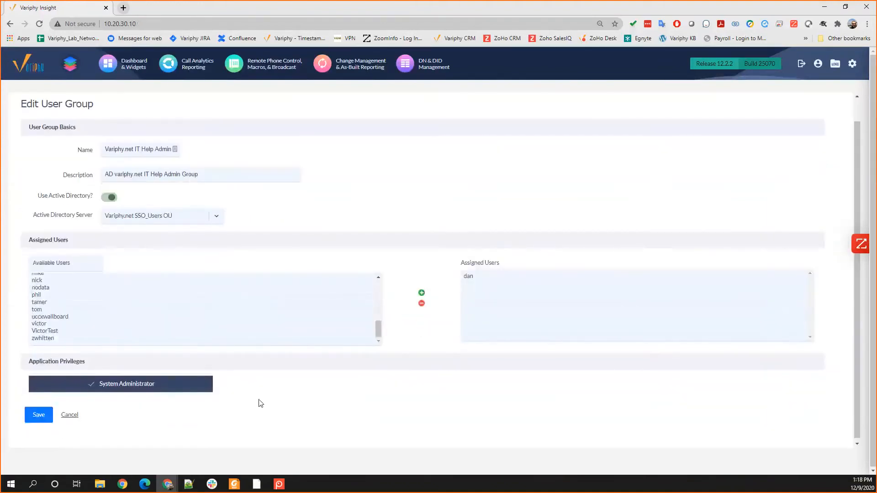
left_click(156, 387)
Step: Grant the user group the Change Time Zone application privilege and the Dashboards privilege
scroll(178, 379, "down", 3)
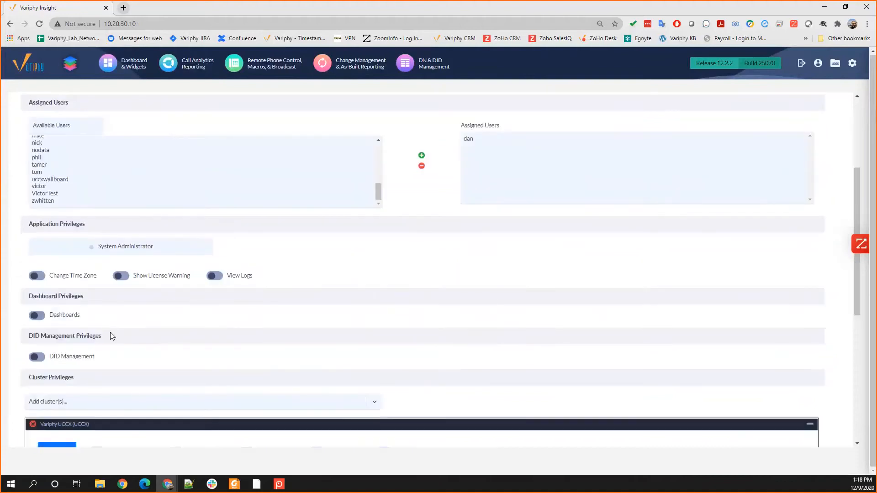
left_click(37, 276)
left_click(36, 315)
Step: Check which search sets can be chosen as restrictions for the Variphy UCCX cluster, without changing the selection
scroll(282, 320, "down", 4)
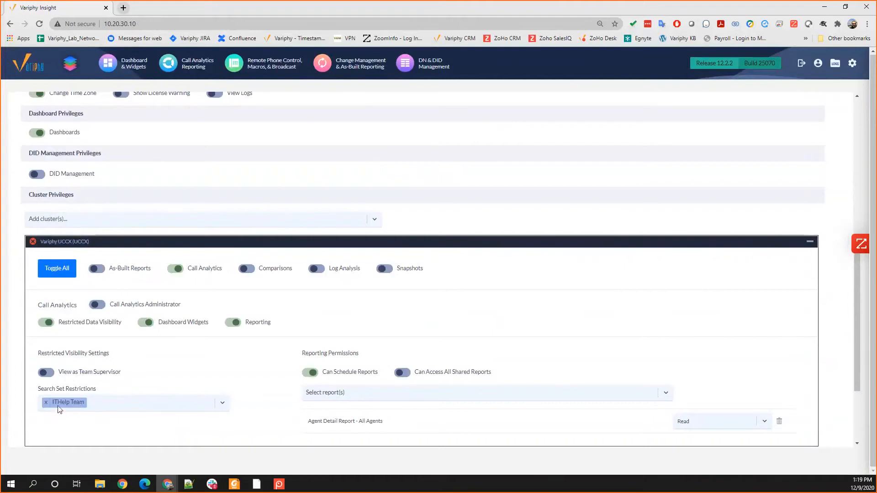
left_click(119, 405)
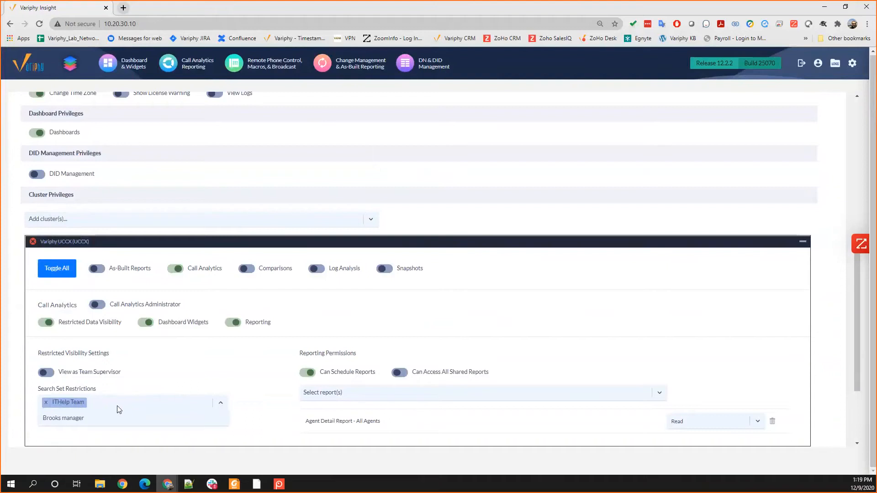
left_click(170, 382)
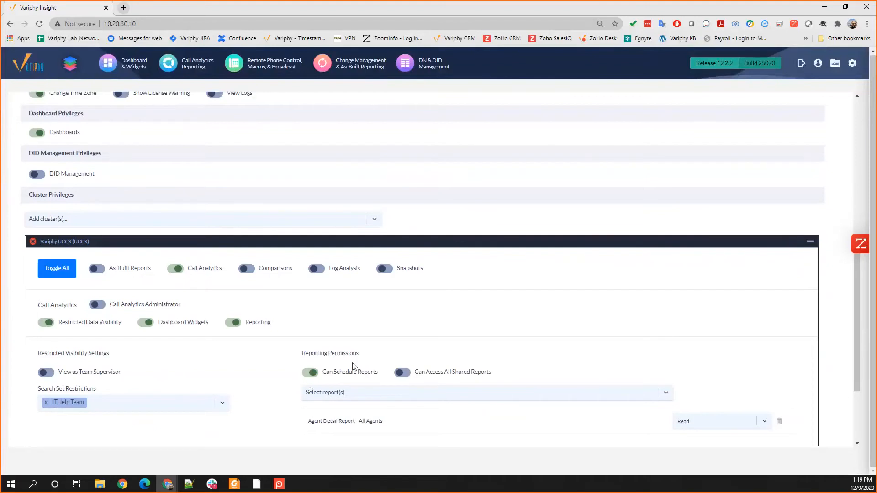
Step: Save the Variphy.net IT Help Admin user group
scroll(295, 323, "down", 3)
left_click(28, 419)
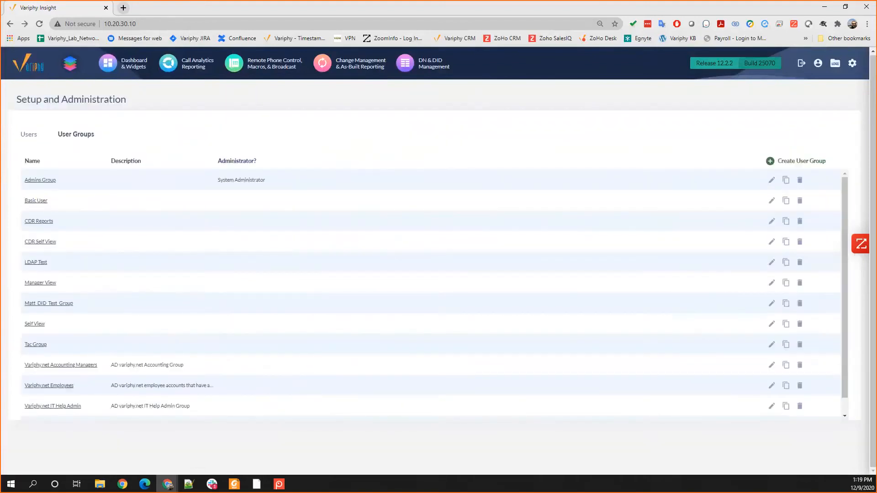
Step: Switch to the Edge window, log out of Variphy Insight, and sign in with the restricted UCCX user's username and password, declining to store the login
key("alt+Tab")
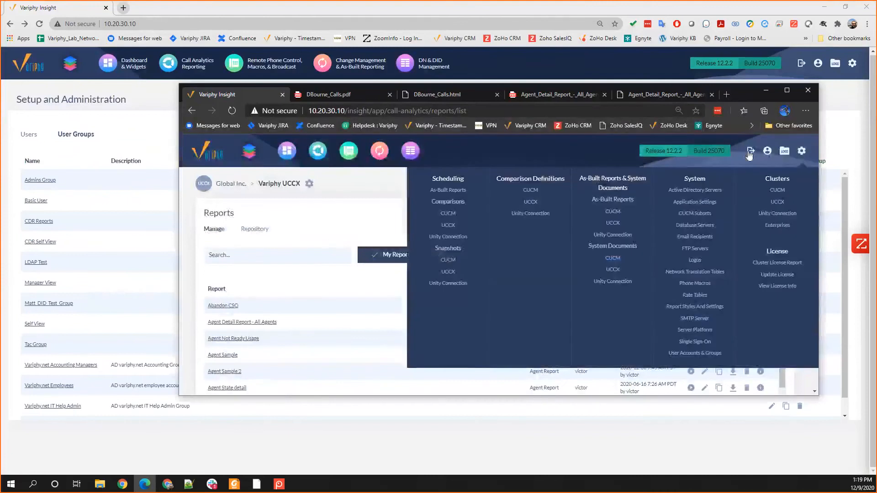
left_click(750, 152)
left_click(503, 287)
type("dan")
key("Tab")
type("•••••••••")
key("Return")
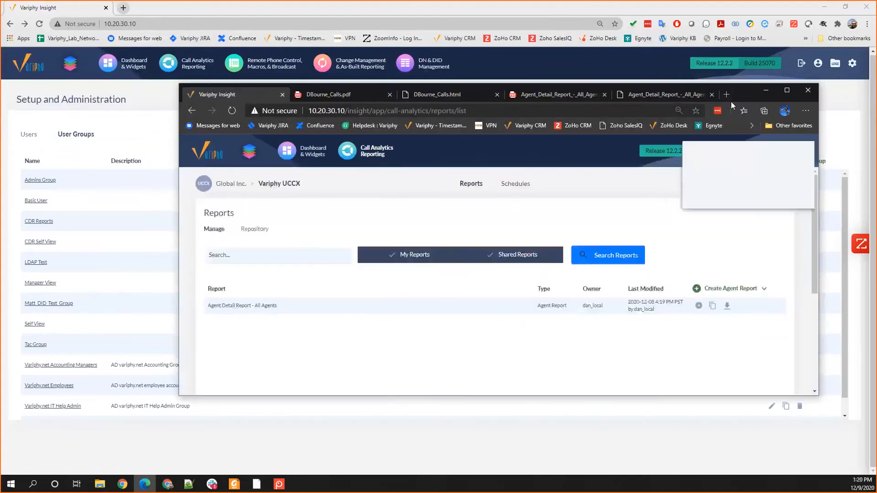
left_click(788, 90)
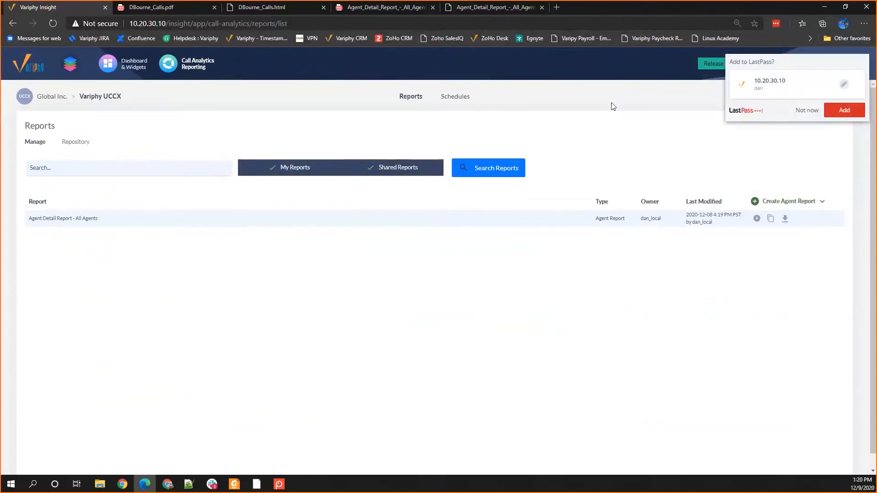
left_click(806, 110)
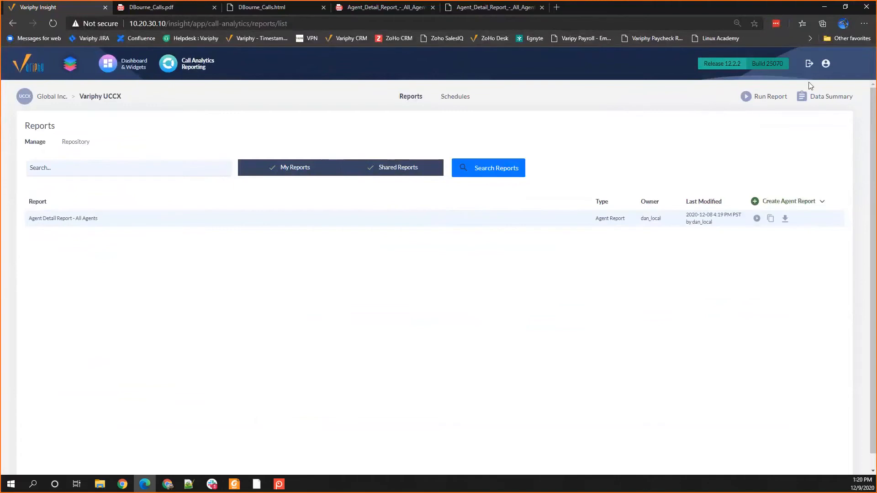
Step: Check the Default Feature After Login options in the My Account settings and close the dialog
left_click(826, 64)
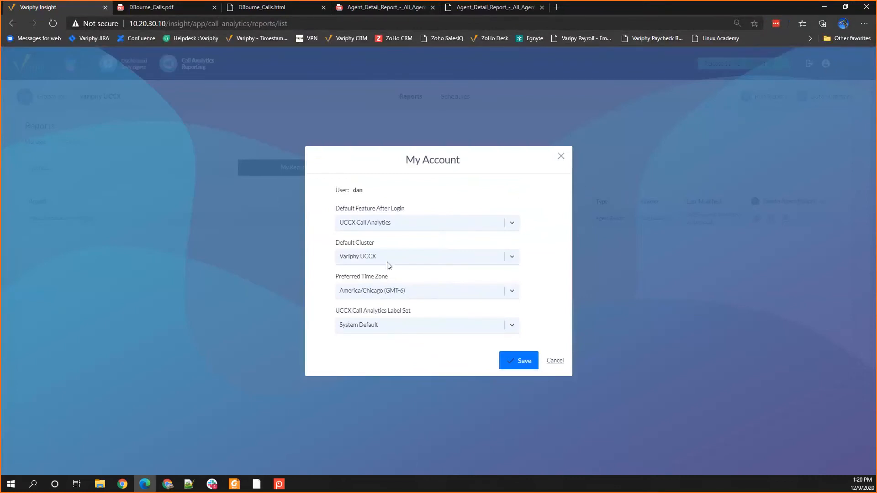
left_click(372, 228)
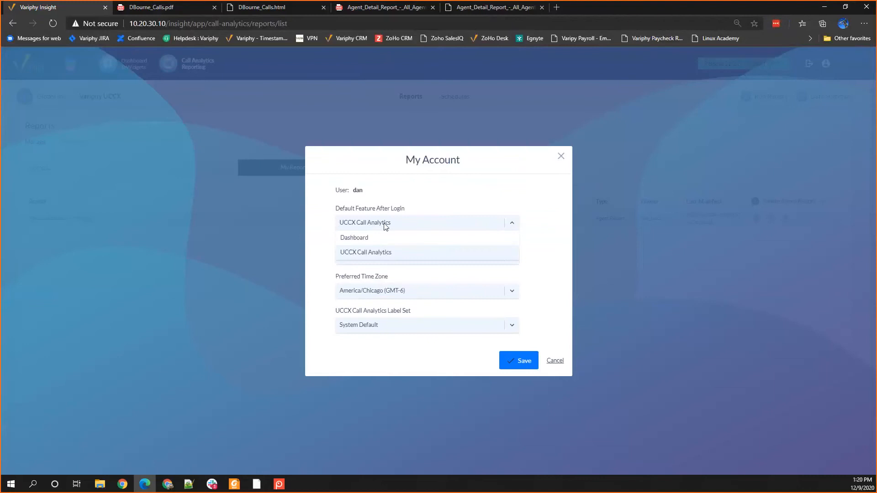
left_click(316, 277)
left_click(537, 368)
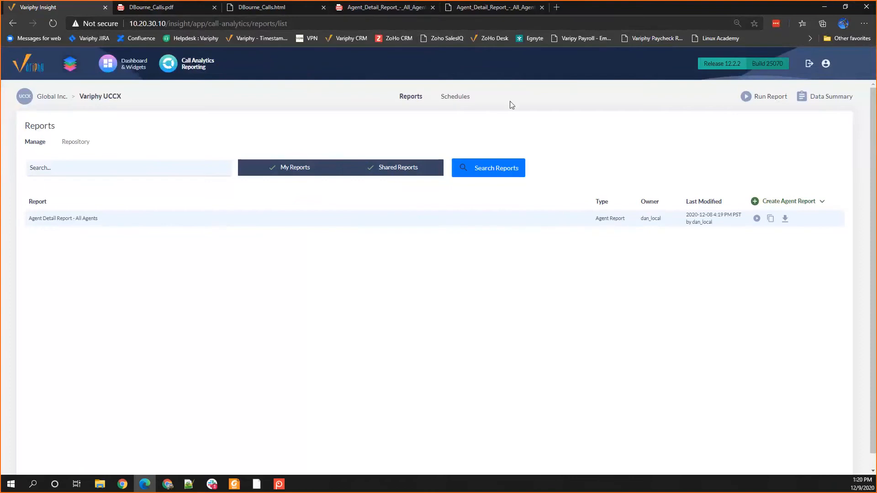
Step: Examine the agent summary stats and call details in the downloaded HTML version of Agent Detail Report - All Agents
key("super+Down")
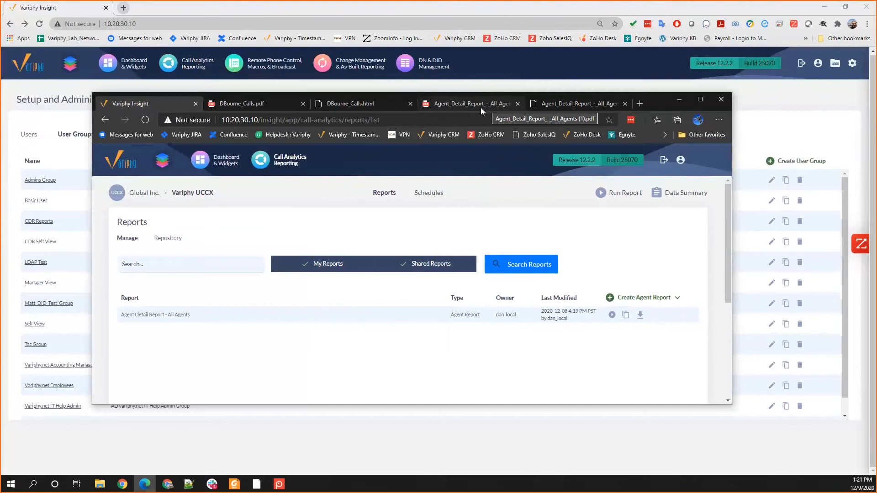
left_click(547, 103)
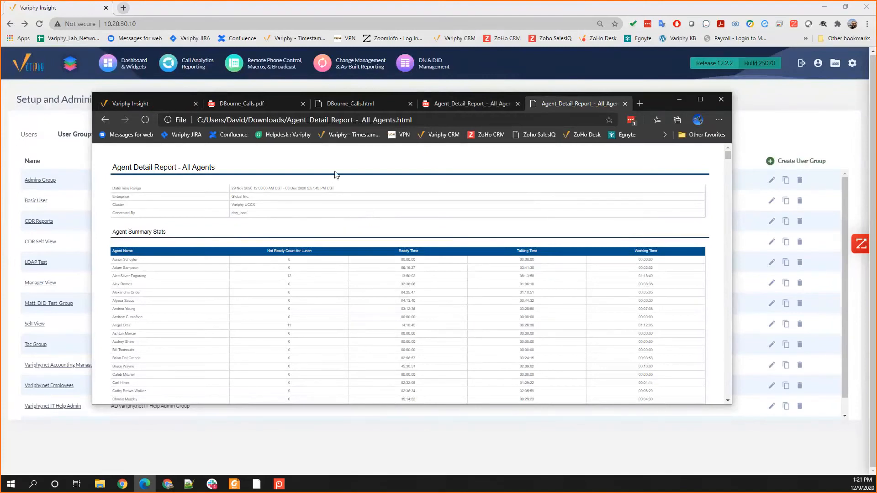
scroll(258, 263, "down", 3)
scroll(259, 263, "down", 1)
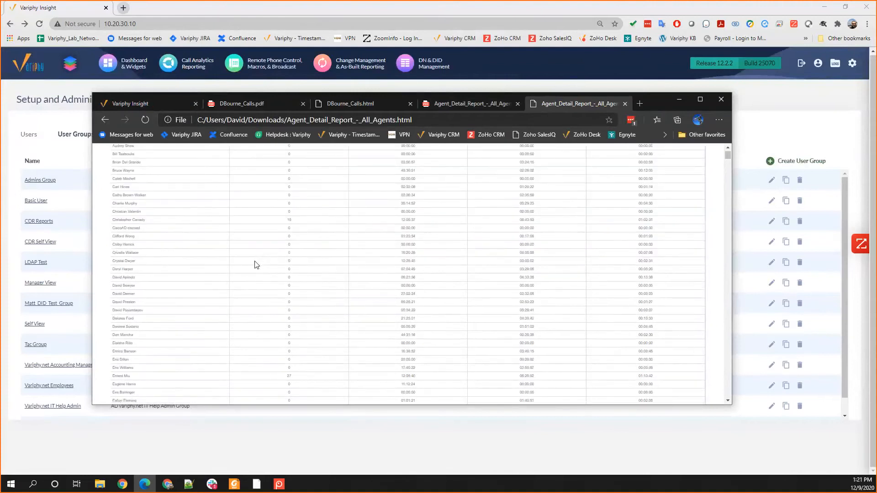
scroll(256, 265, "down", 8)
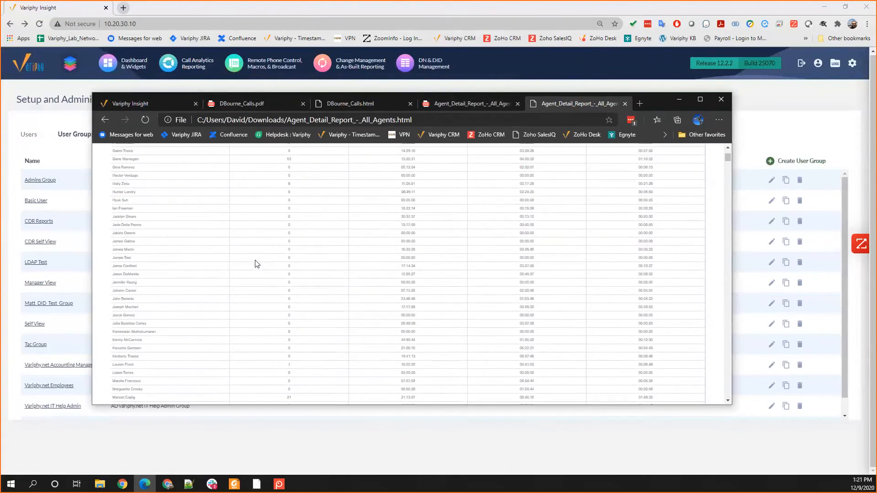
scroll(256, 262, "down", 10)
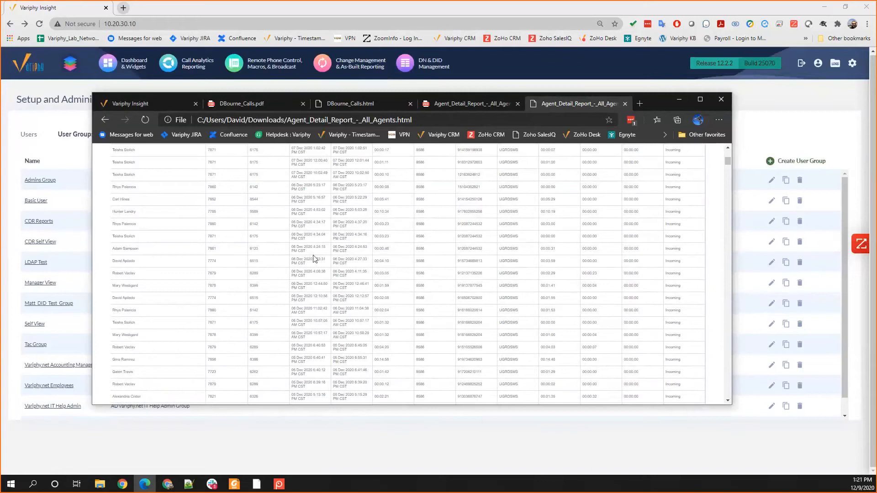
scroll(319, 256, "up", 5)
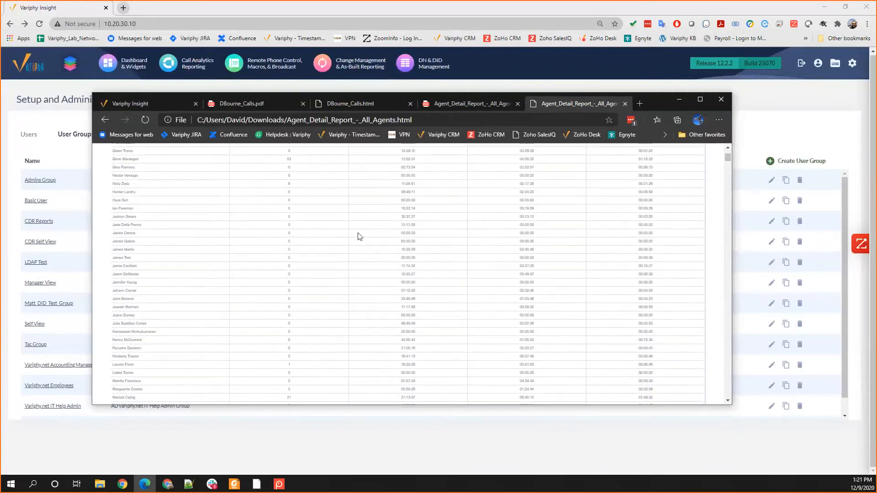
Step: Examine the Agent Summary Stats in the PDF of Agent Detail Report - All Agents generated by the restricted user
left_click(440, 104)
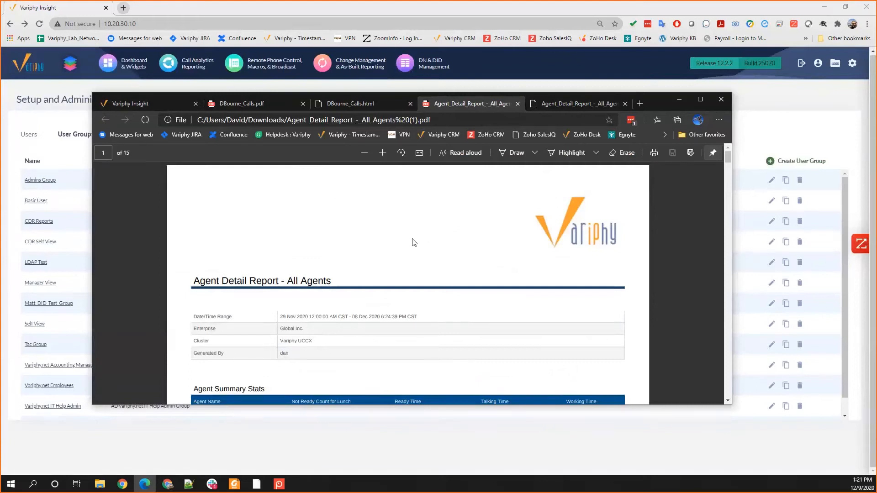
scroll(414, 242, "down", 1)
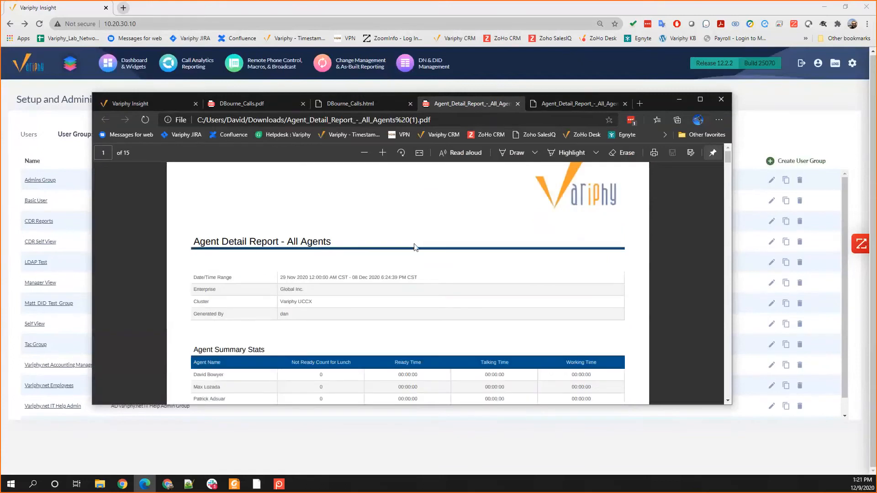
scroll(417, 252, "down", 1)
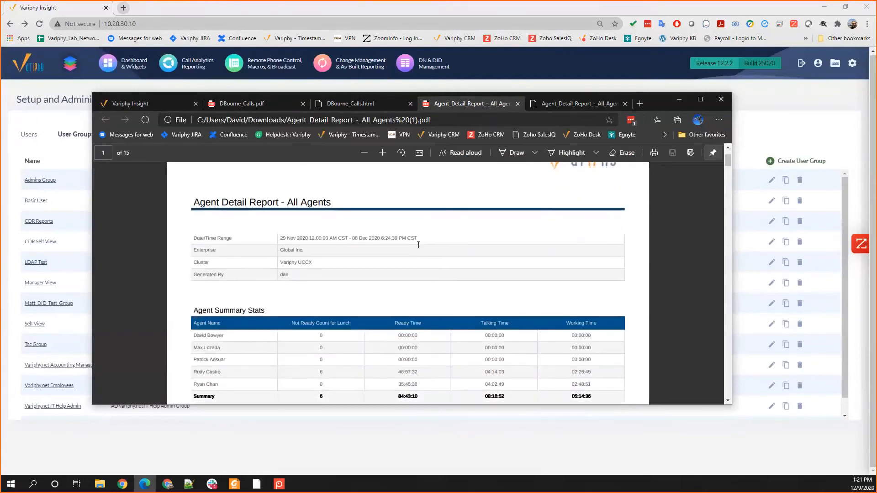
scroll(418, 245, "down", 1)
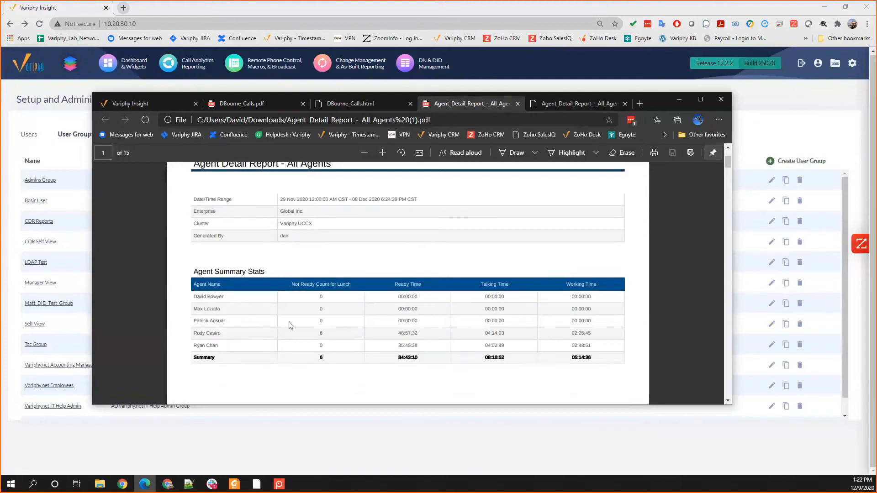
Step: Examine the agents and CSQ names in the PDF's Call Details, and recheck the report's agent summary
scroll(288, 325, "down", 3)
scroll(289, 324, "down", 6)
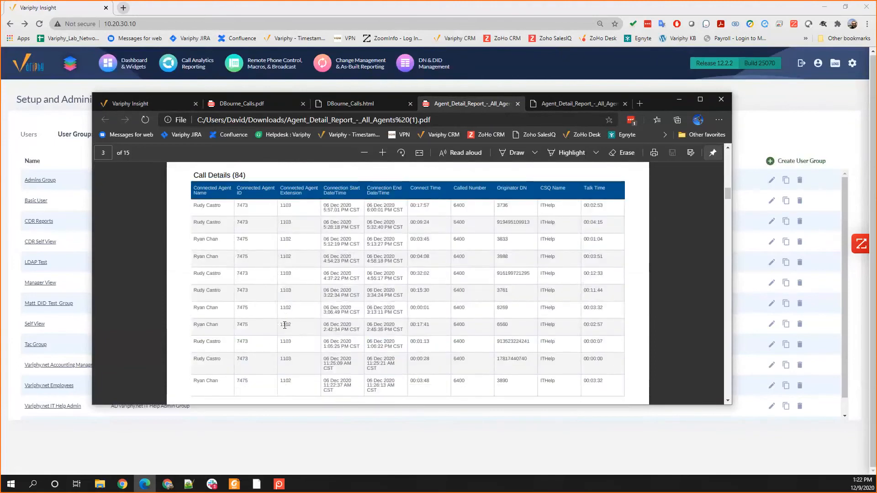
scroll(285, 325, "up", 5)
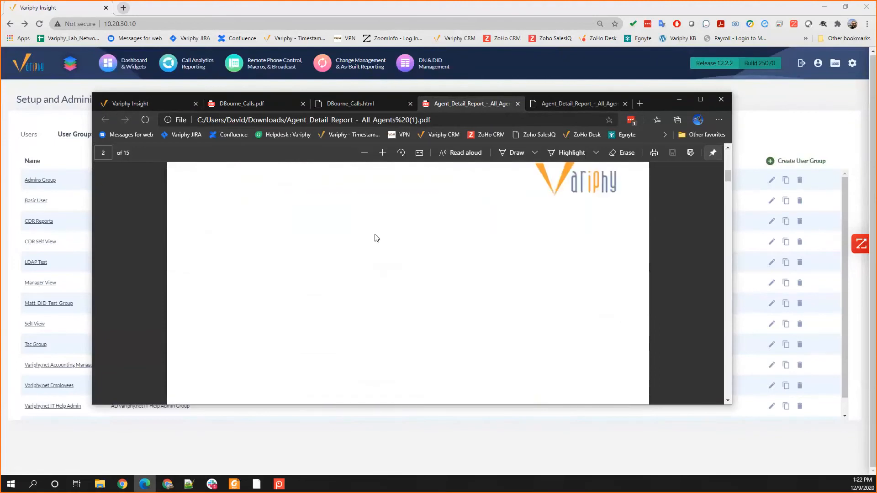
scroll(375, 246, "up", 3)
scroll(374, 250, "down", 3)
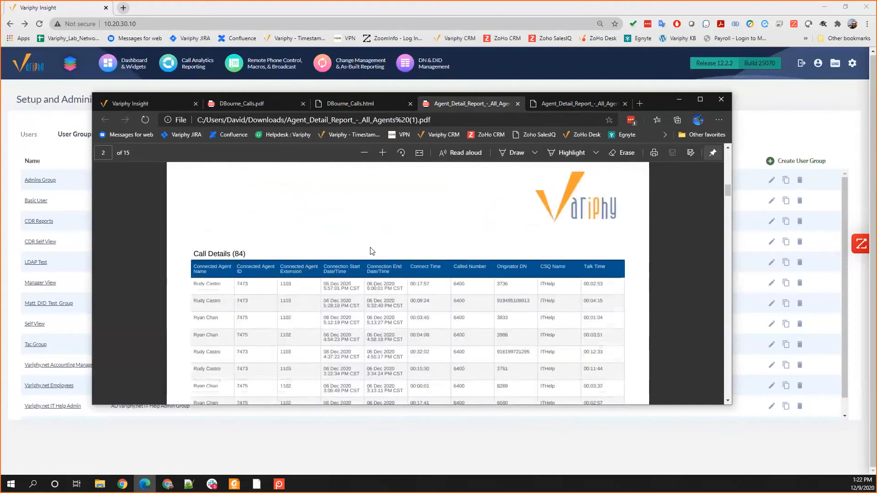
scroll(468, 272, "down", 1)
left_click_drag(541, 231, 549, 252)
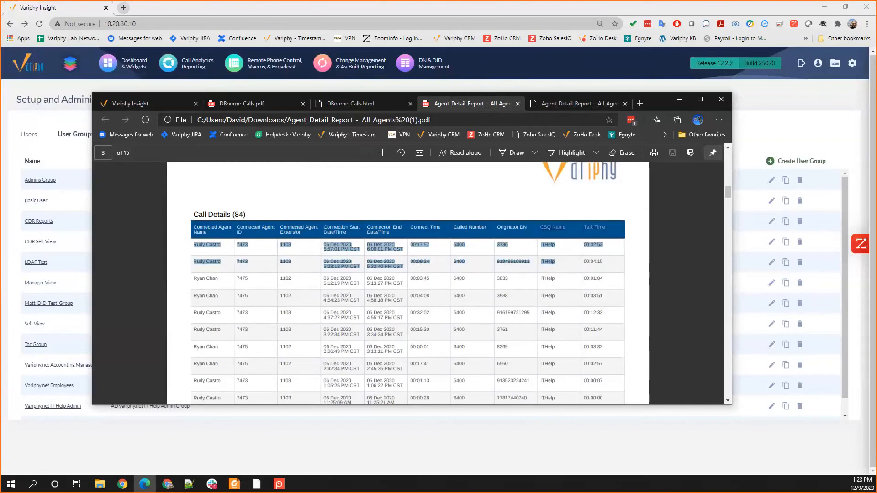
scroll(360, 311, "up", 20)
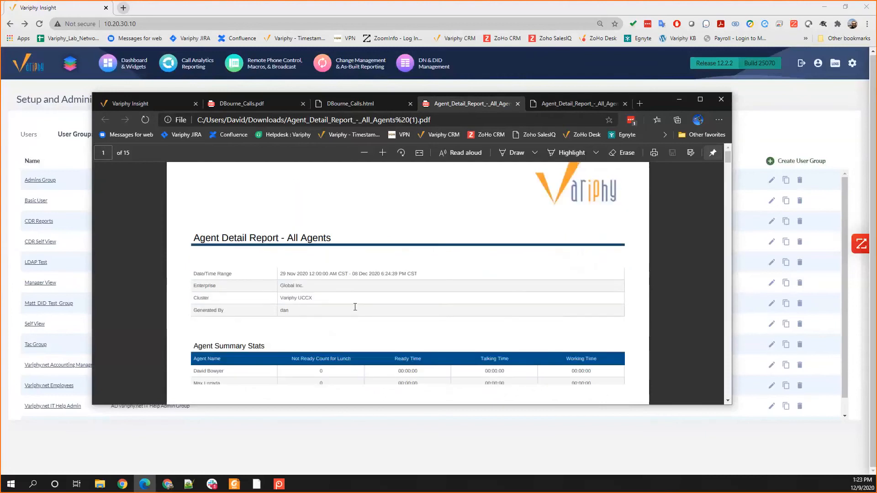
scroll(347, 306, "down", 2)
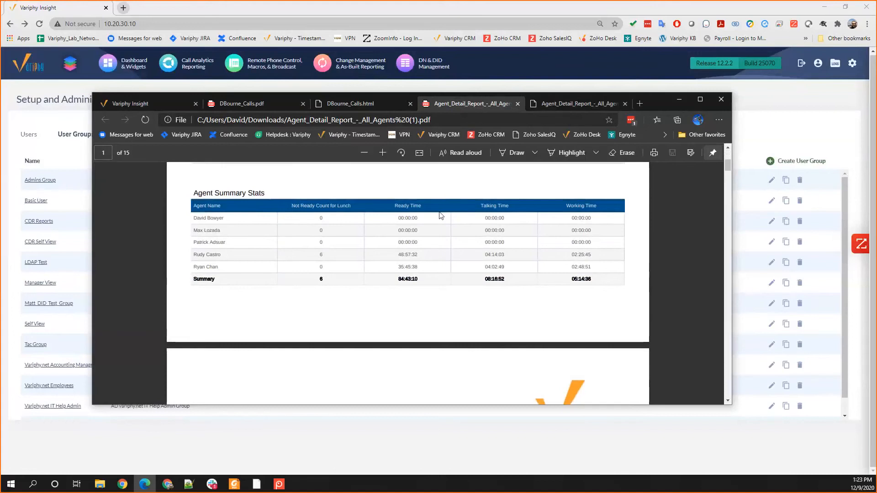
scroll(438, 221, "down", 1)
scroll(437, 236, "down", 1)
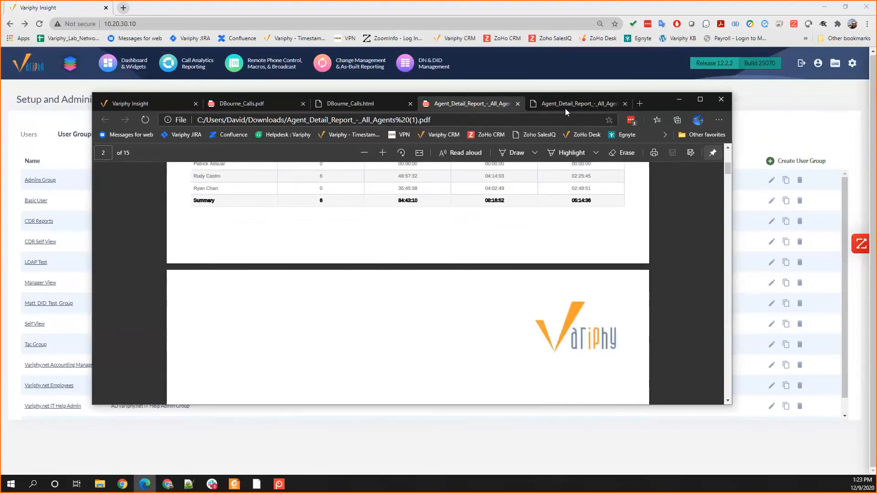
Step: Return to Variphy Insight and view the restricted UCCX user's dashboard
left_click(133, 103)
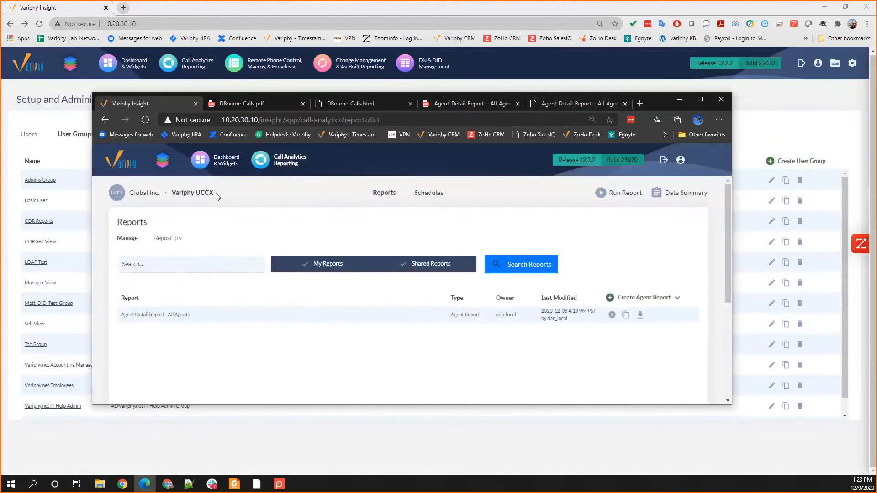
left_click(220, 159)
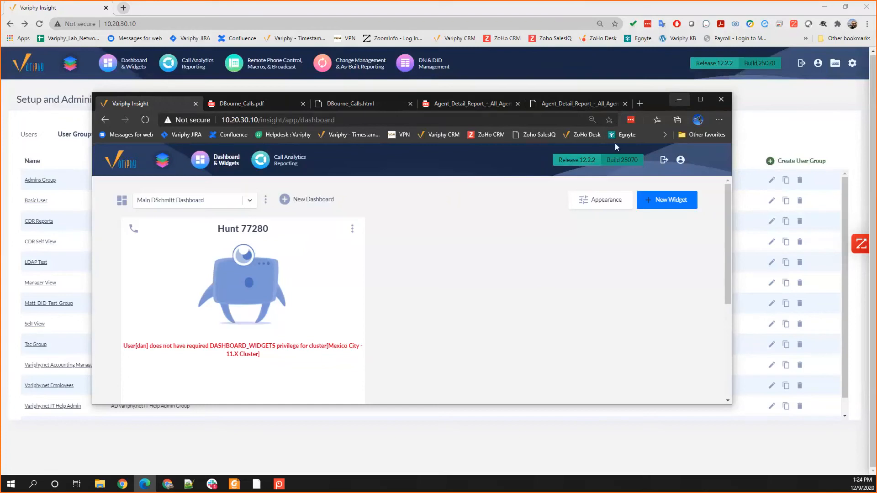
Step: Log out and sign in with the restricted CUCM user's username and password, declining to store the login
left_click(664, 160)
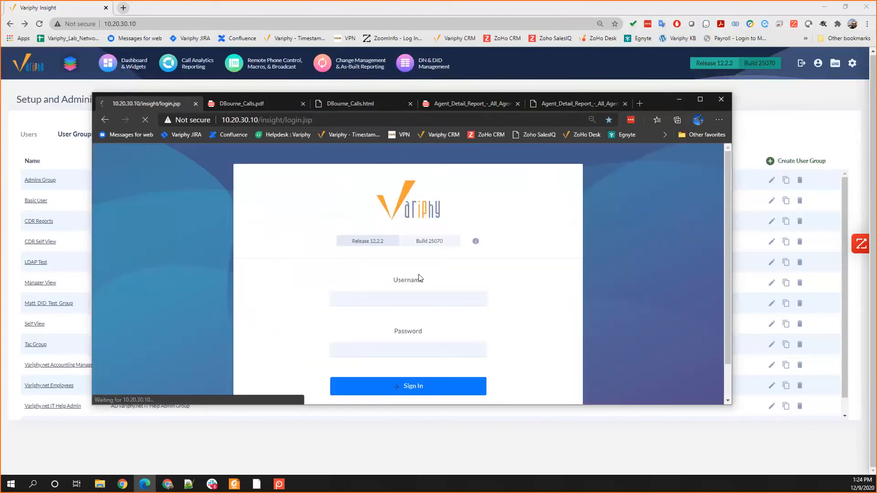
left_click(391, 300)
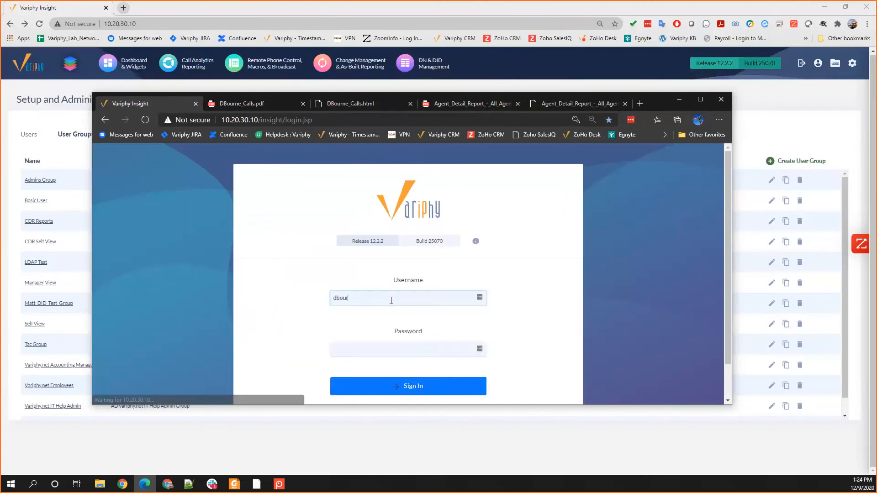
key("Tab")
type("••••••••")
key("Return")
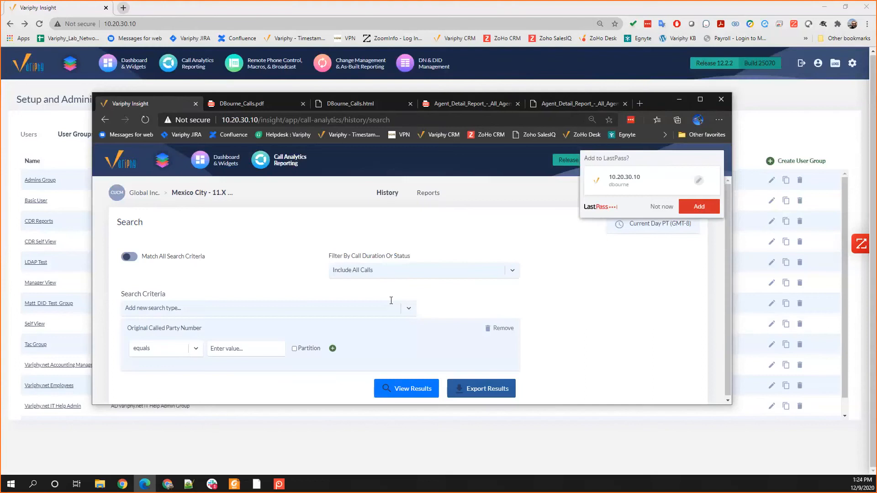
left_click(653, 208)
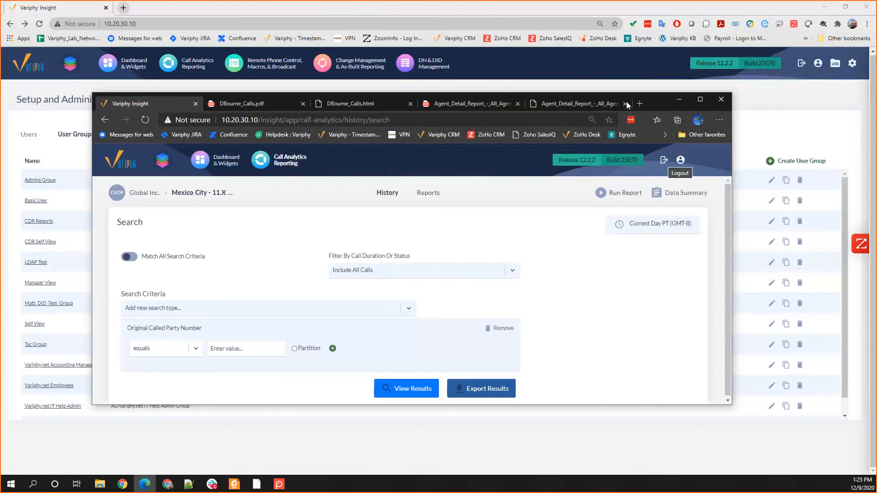
Step: Switch to the Chrome administration window and review the restricted CUCM user's cluster privileges and search set restrictions in their user account
left_click(764, 87)
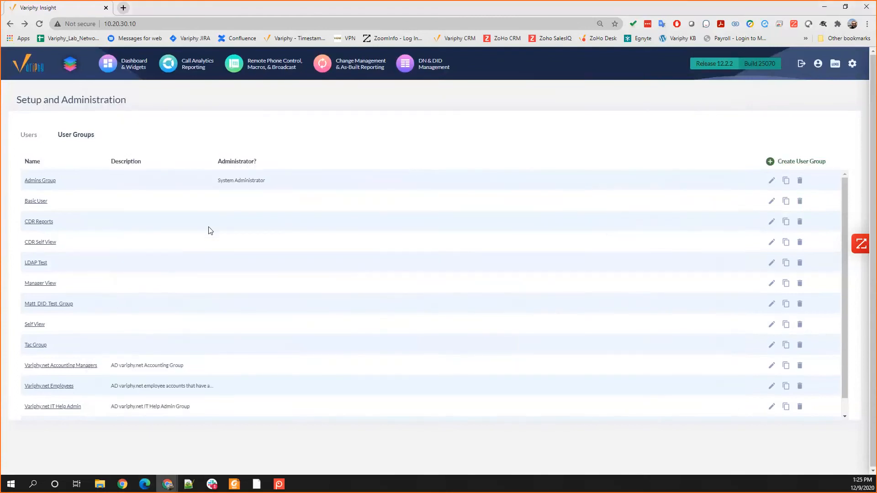
left_click(25, 135)
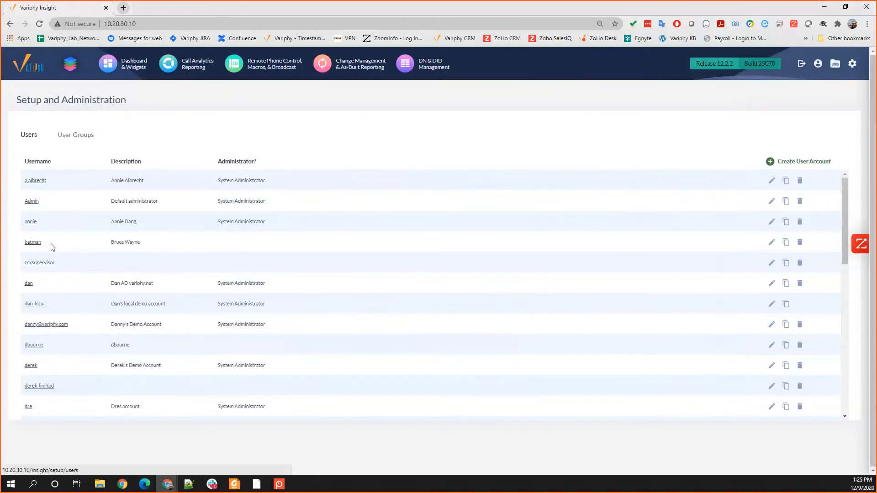
left_click(34, 346)
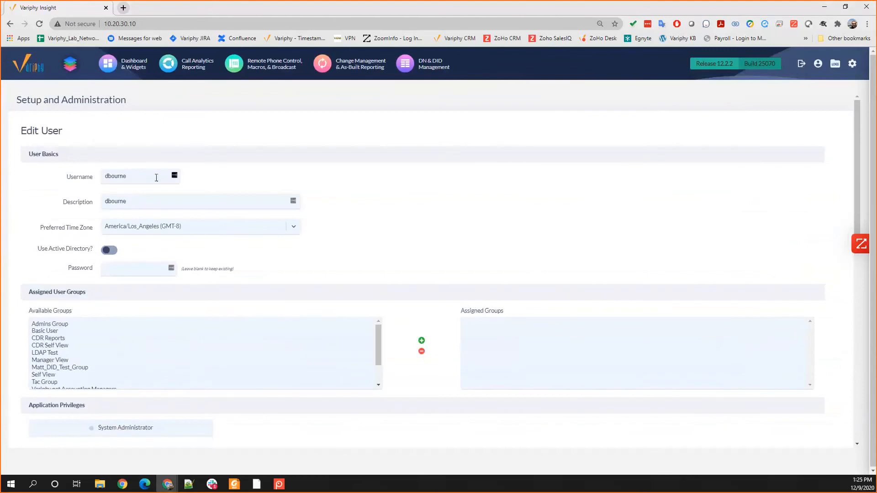
scroll(156, 180, "down", 8)
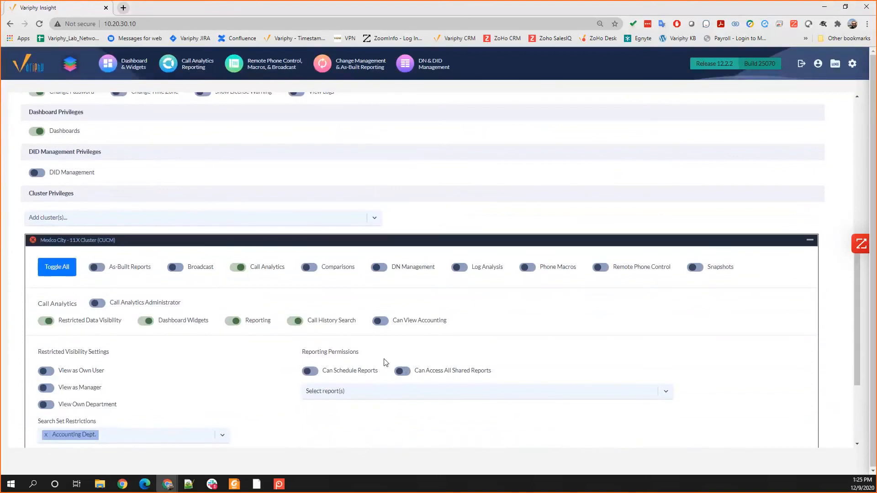
Step: Grant Read access to the Abandonded Calls and Analog Devices reports in the Mexico City cluster's reporting permissions
left_click(350, 395)
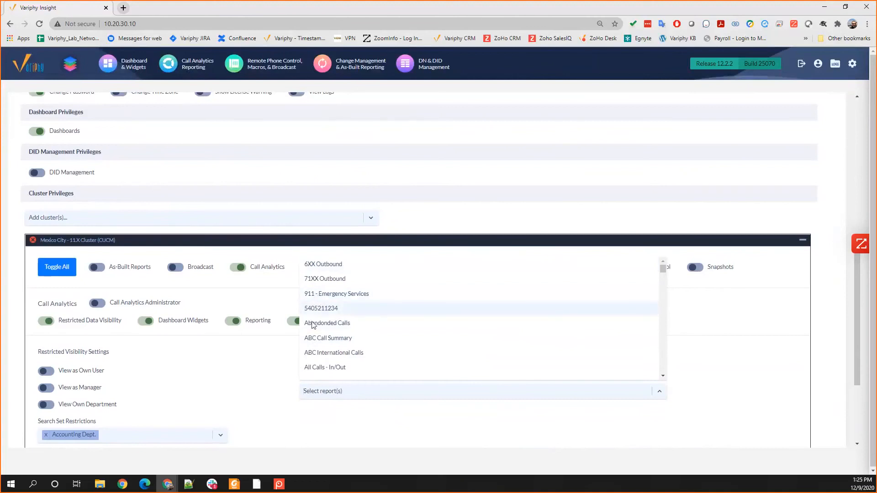
left_click(485, 419)
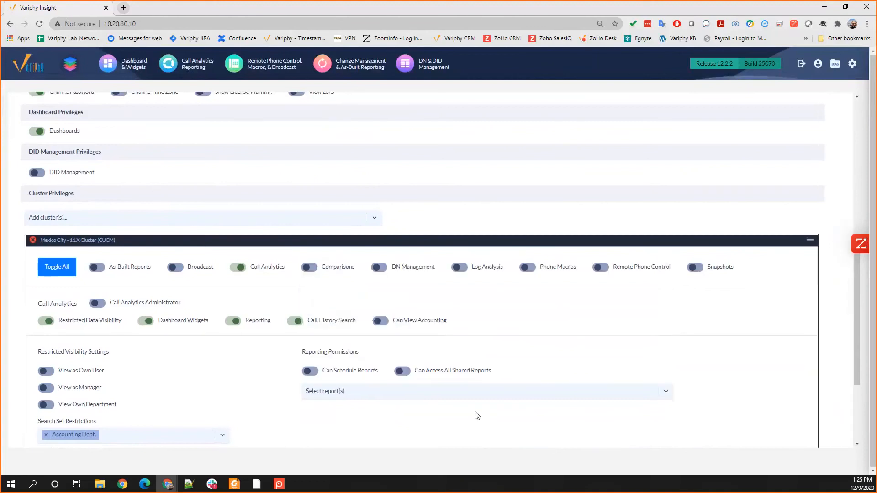
left_click(314, 390)
left_click(313, 325)
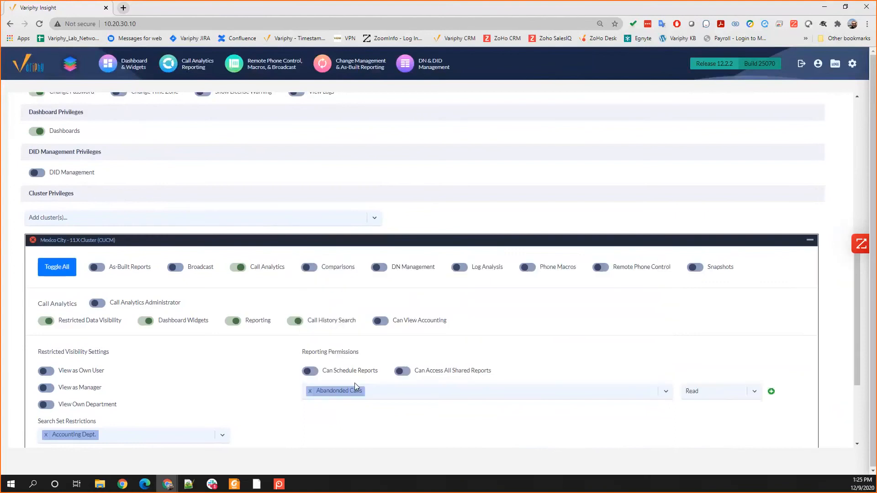
left_click(712, 394)
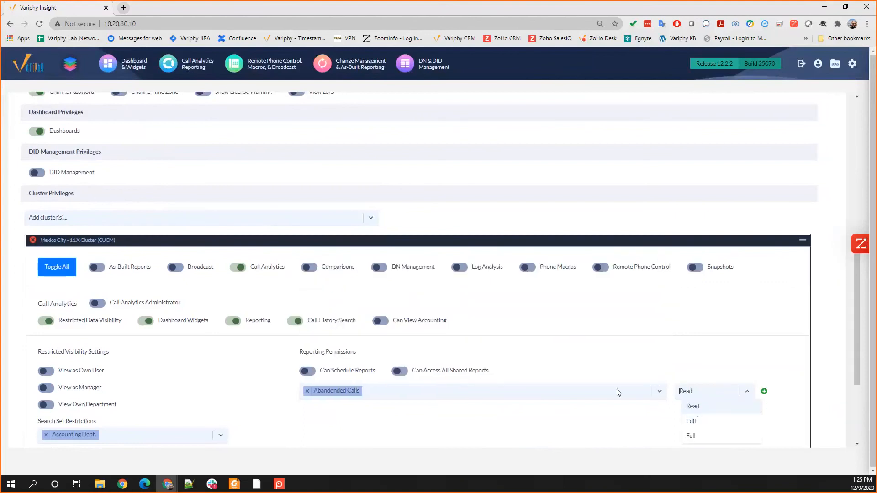
left_click(419, 398)
left_click(402, 397)
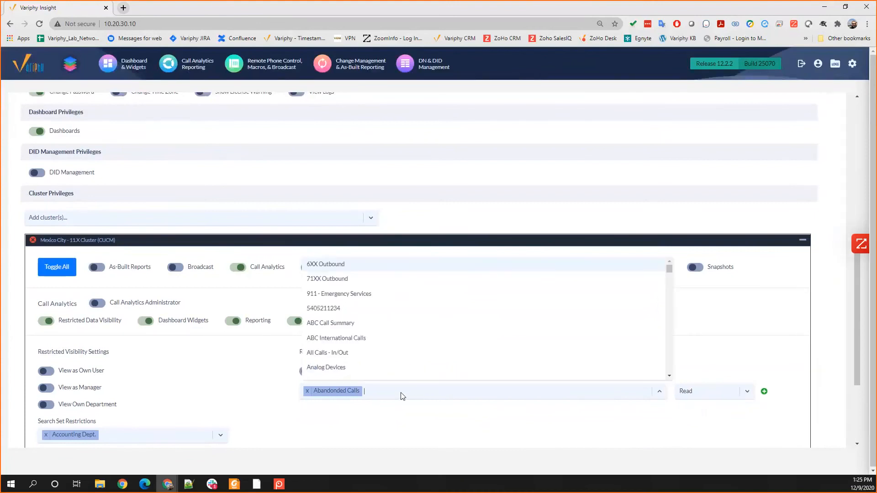
left_click(325, 368)
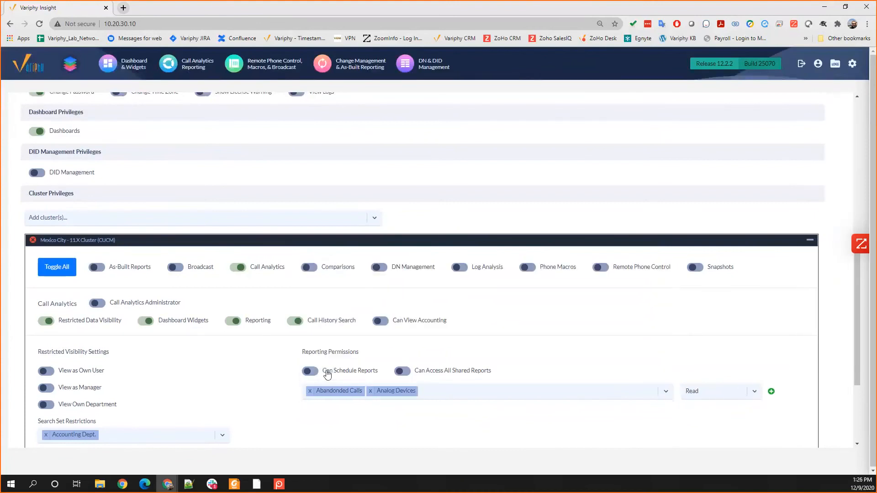
left_click(771, 391)
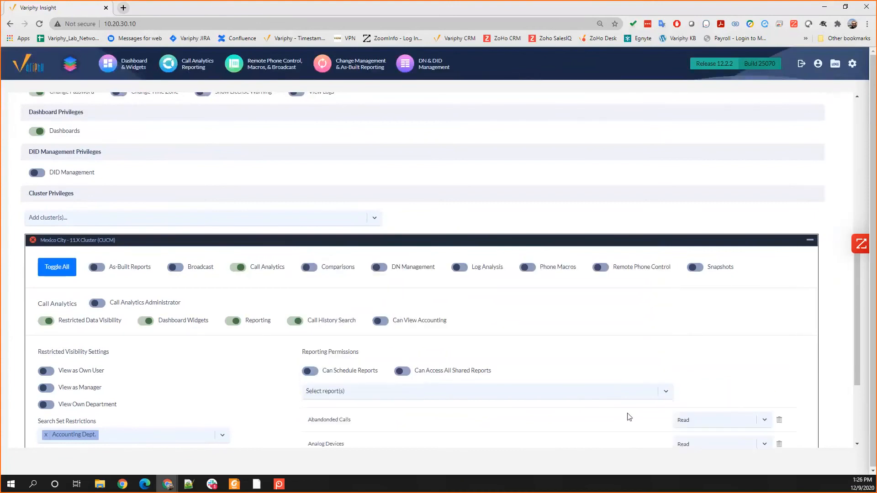
Step: Allow the restricted CUCM user to access all shared reports and check the available access levels, keeping Read
scroll(625, 413, "down", 1)
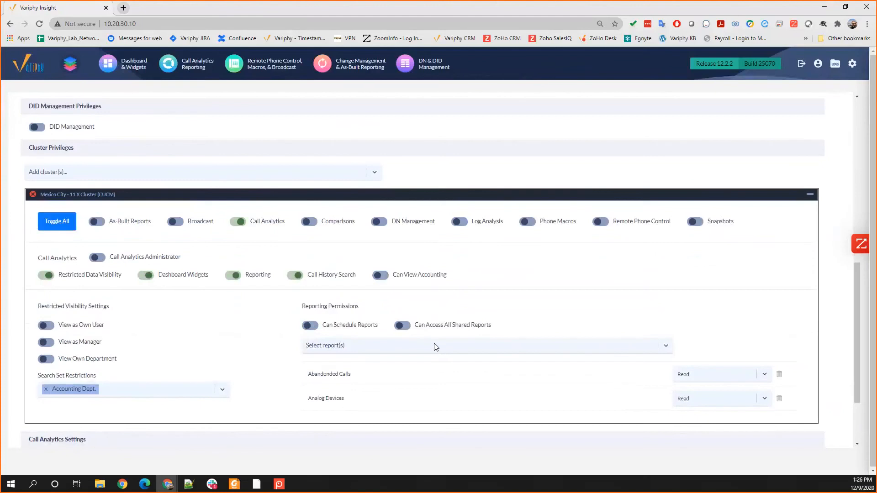
left_click(403, 329)
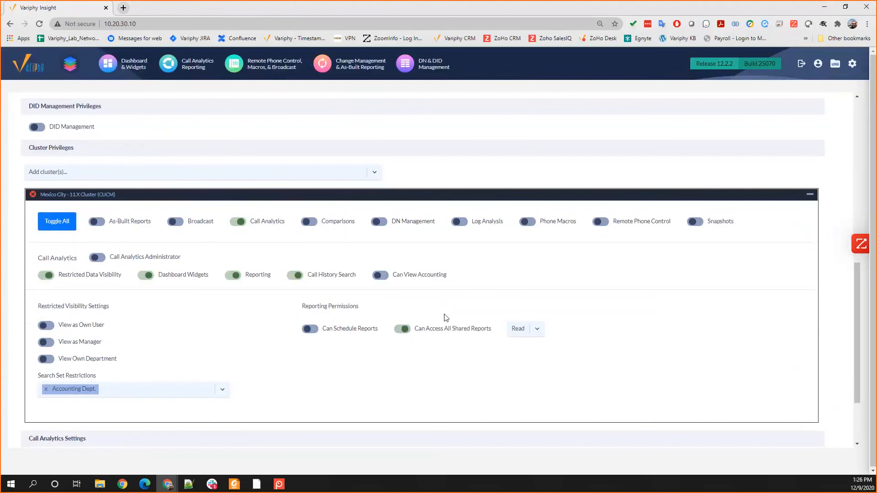
left_click(521, 329)
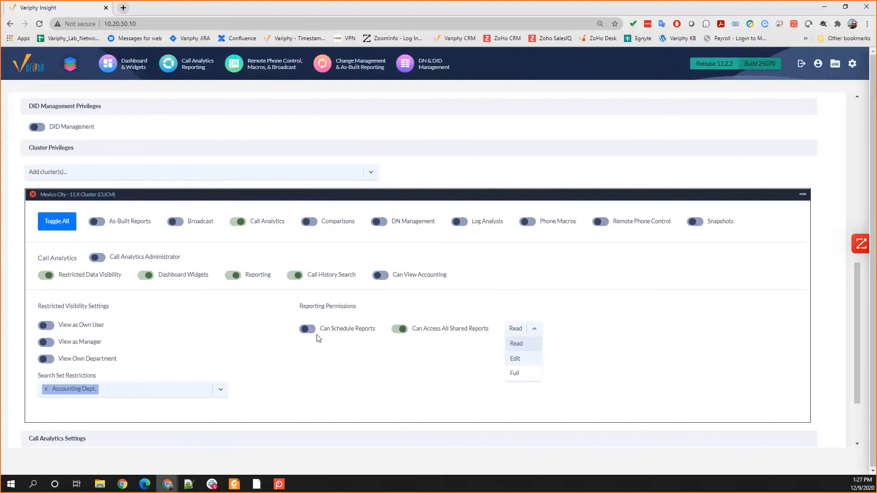
left_click(475, 296)
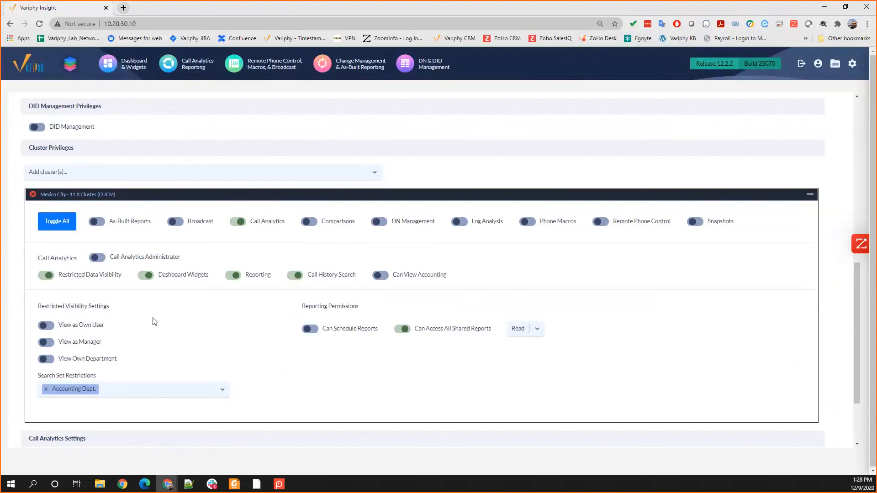
Step: Enable View Own Department in the Mexico City cluster's restricted visibility settings and review the user's basics and privileges
scroll(152, 327, "up", 1)
scroll(153, 328, "down", 1)
left_click(44, 361)
scroll(130, 301, "up", 6)
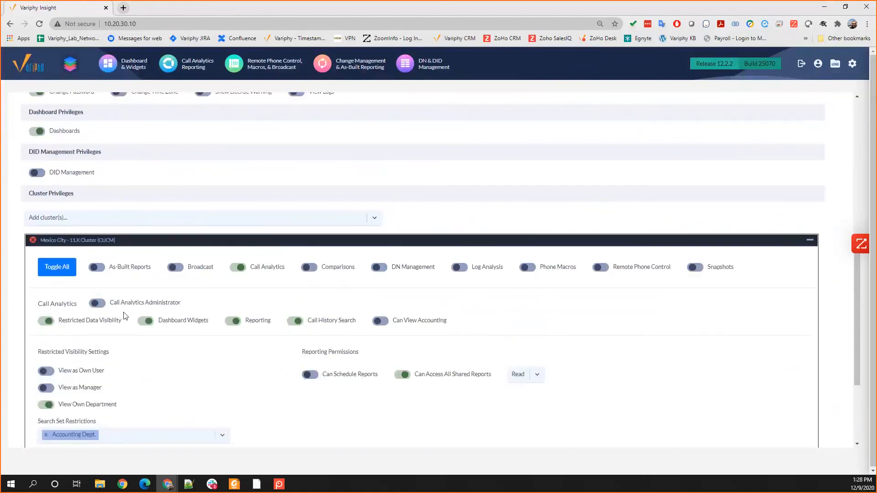
scroll(128, 309, "up", 3)
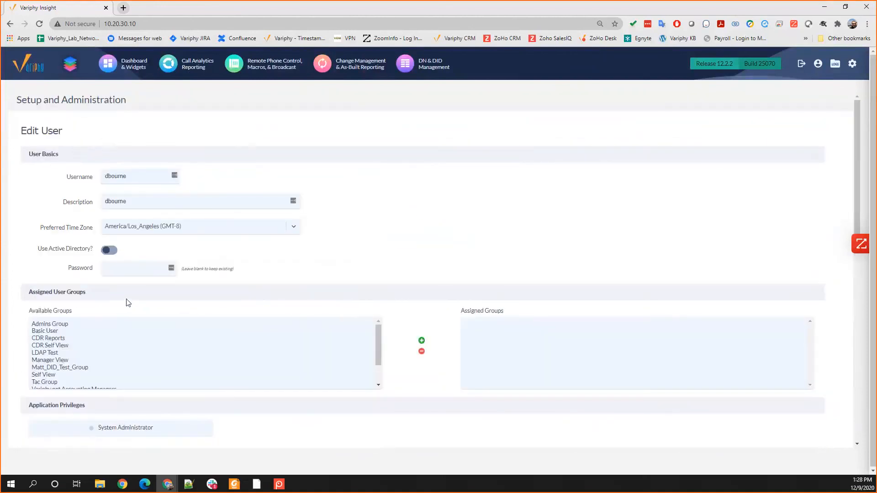
scroll(129, 302, "down", 8)
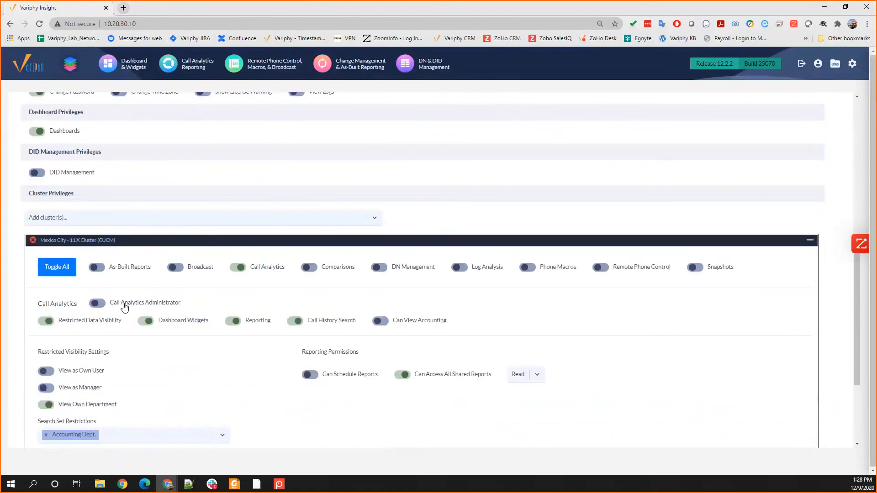
scroll(122, 312, "down", 1)
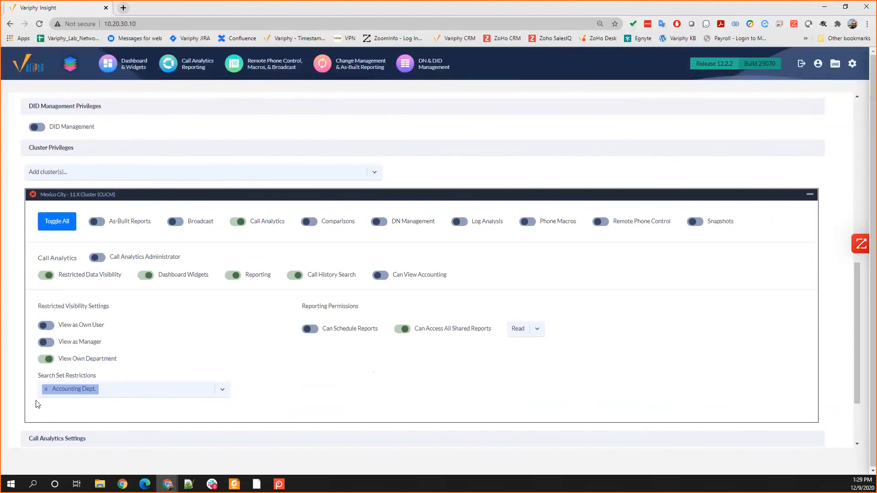
Step: Leave the user account and review the public search sets in the Mexico City cluster's Call Analytics configuration
scroll(46, 401, "up", 10)
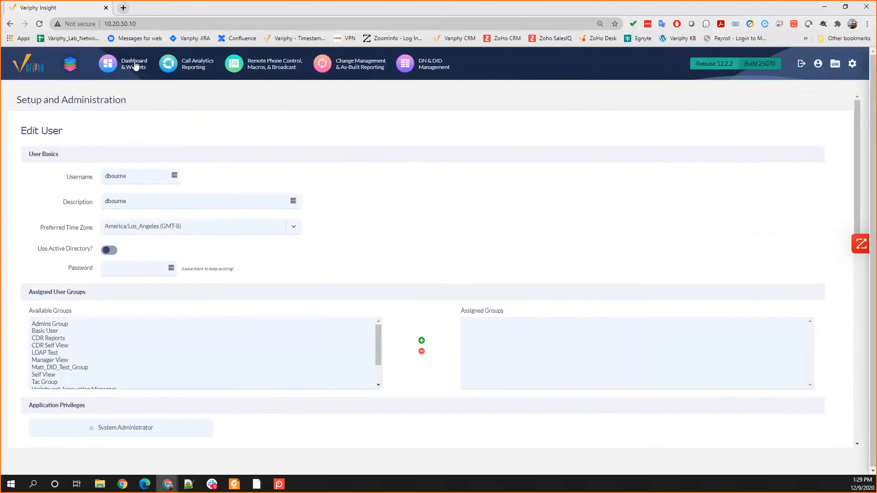
left_click(191, 69)
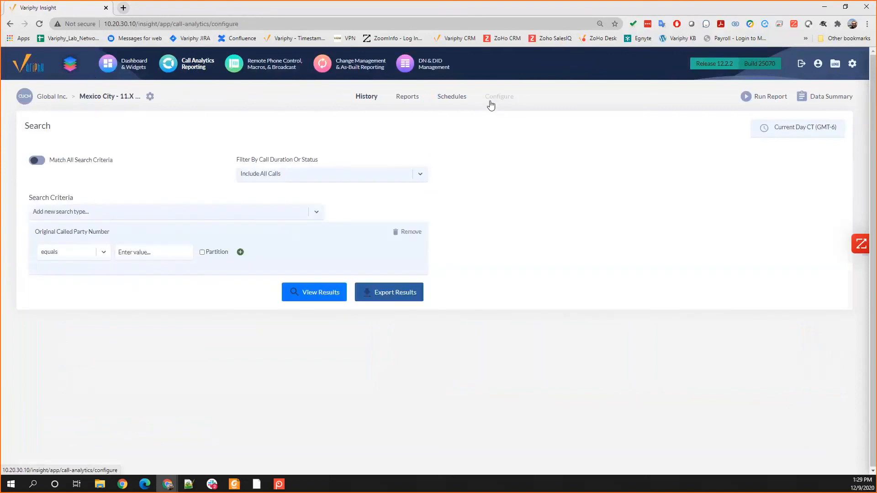
left_click(490, 101)
scroll(139, 210, "down", 5)
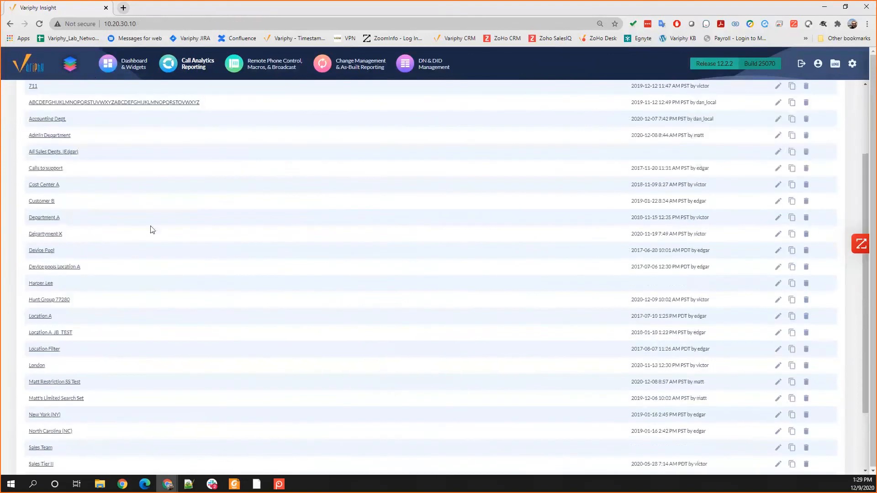
scroll(151, 209, "up", 5)
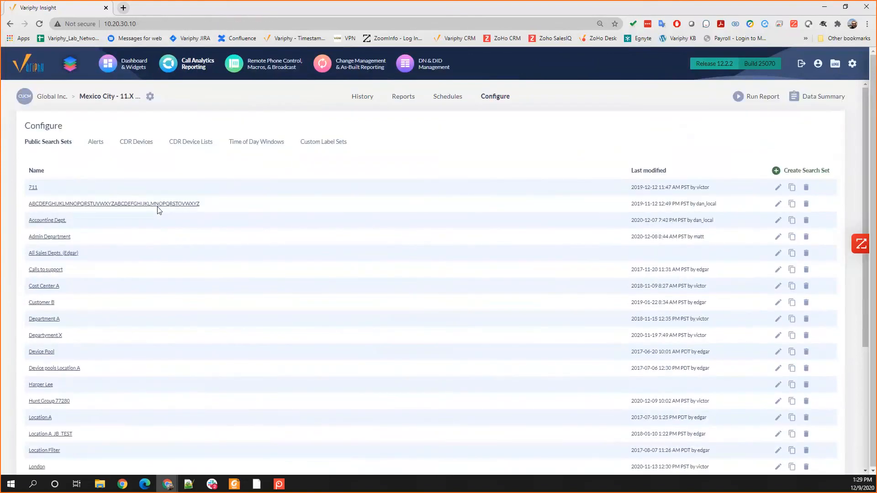